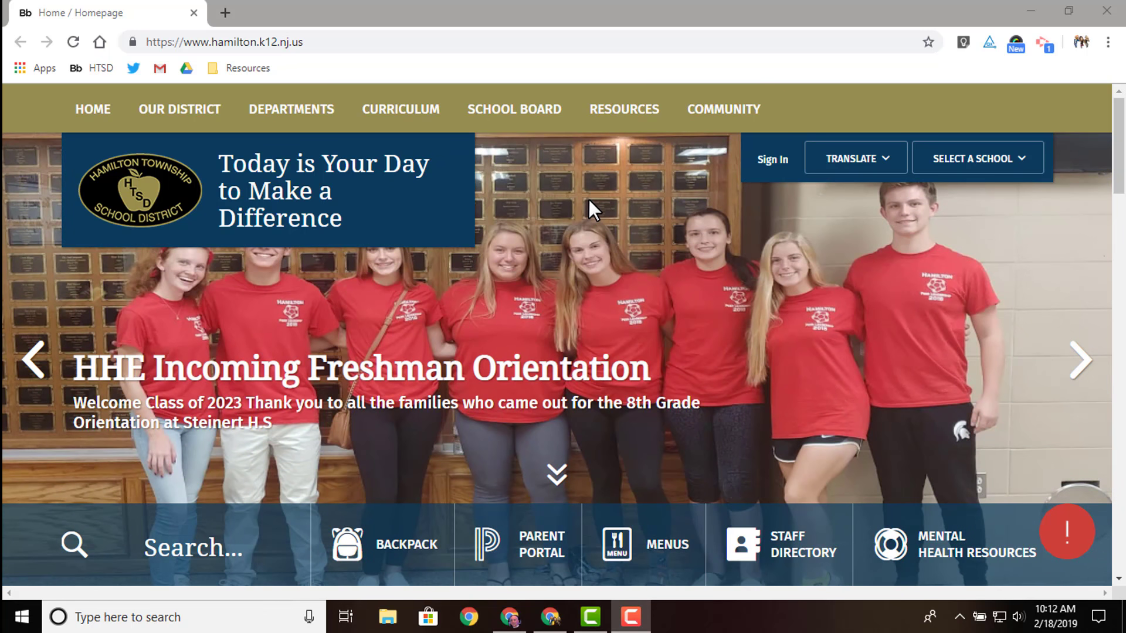
Select the hamilton.k12.nj.us address in Chrome's address bar so it can be replaced.
left_click(445, 45)
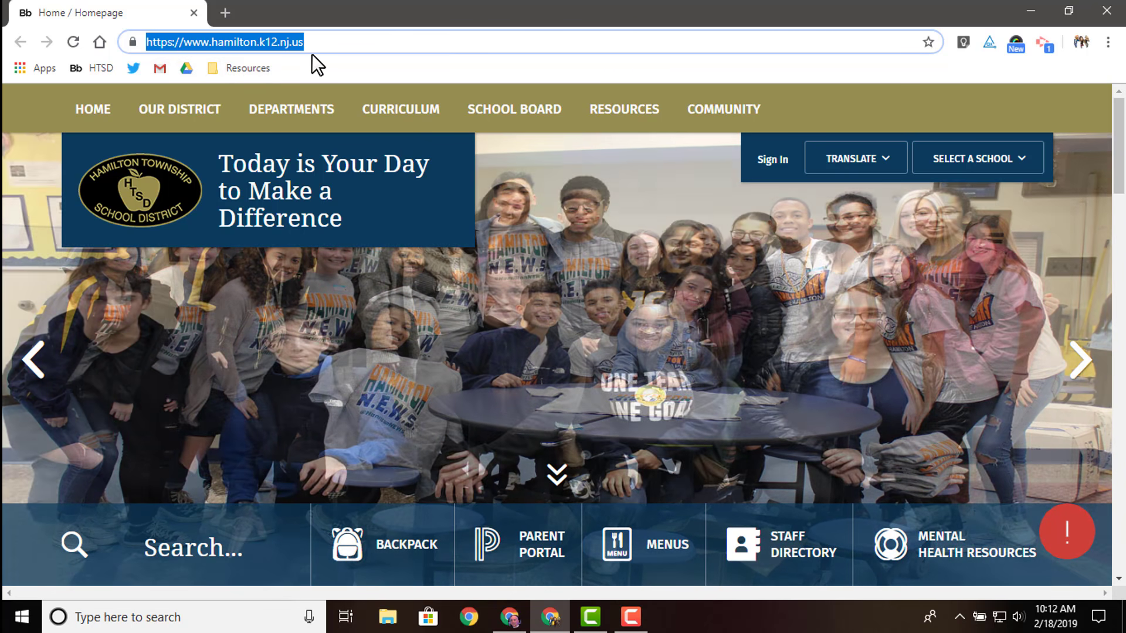
Load drive.google.com, then expand and collapse the My Drive folder tree in the sidebar.
type("dr")
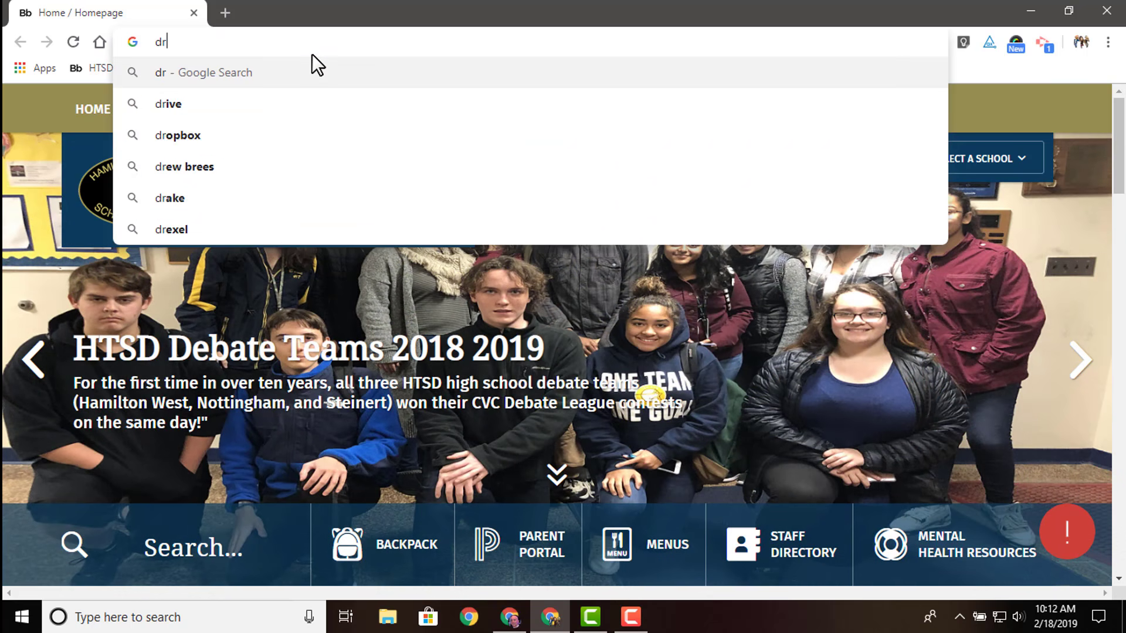
type("ive.google.com")
key("Return")
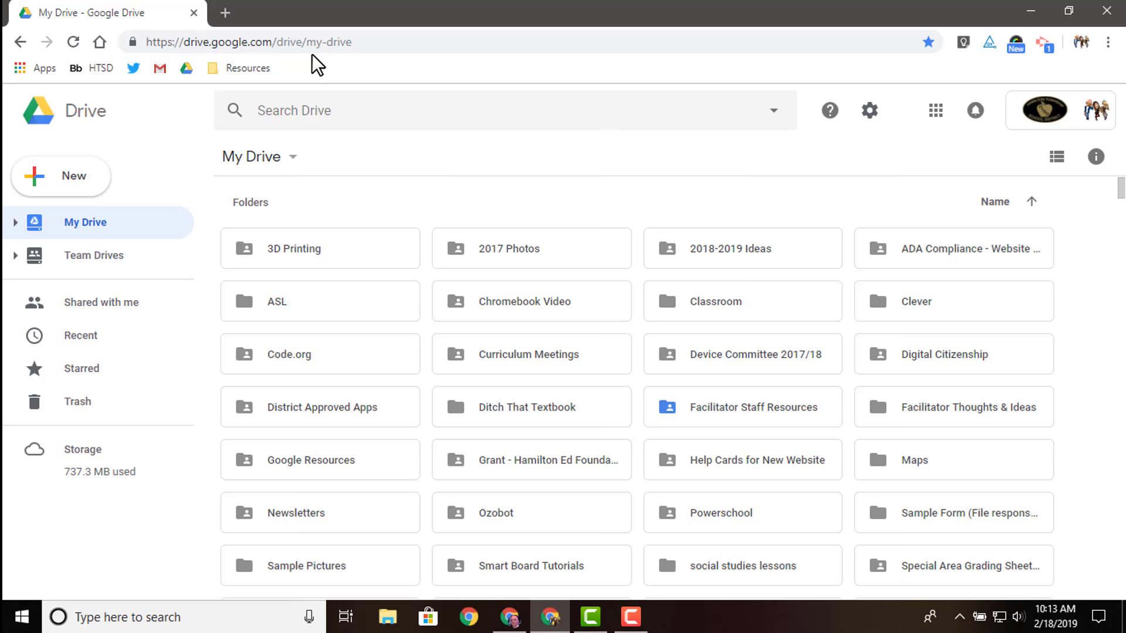
left_click(16, 224)
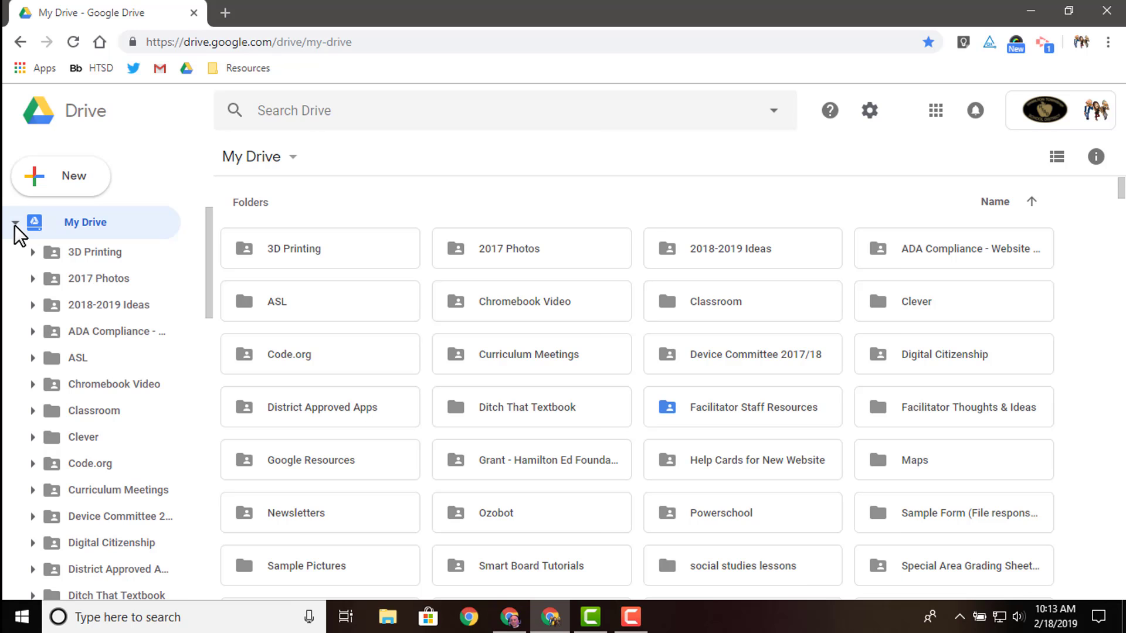
left_click(15, 224)
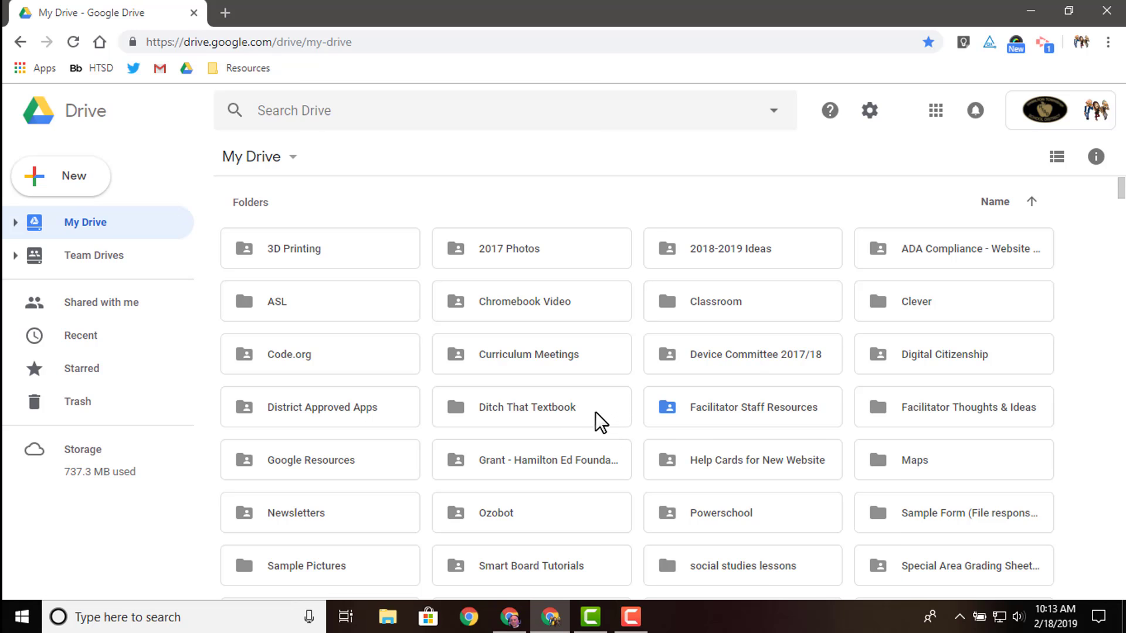
scroll(694, 314, "down", 15)
scroll(691, 312, "up", 15)
Open Drive Settings from the gear menu and look over the General page.
left_click(868, 115)
left_click(918, 157)
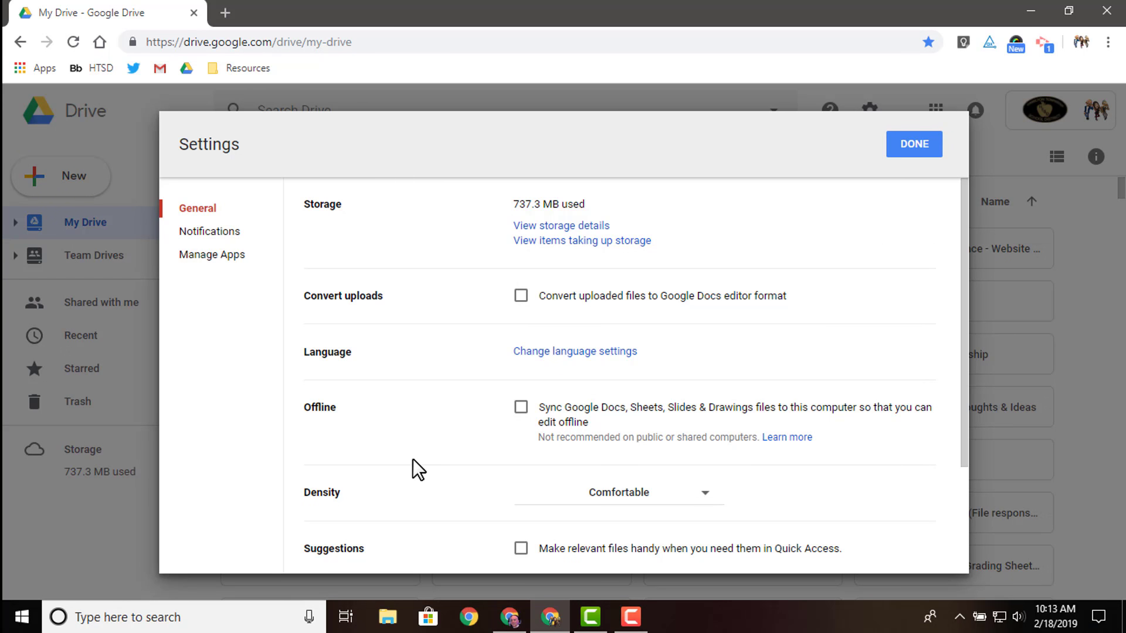
scroll(413, 460, "down", 3)
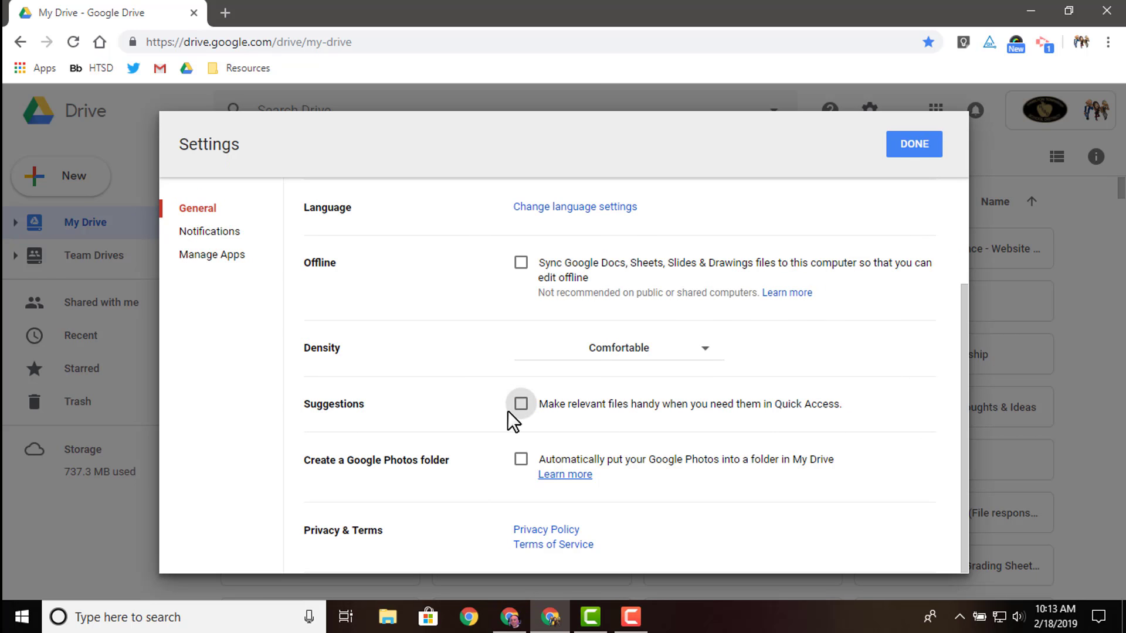
scroll(473, 391, "up", 3)
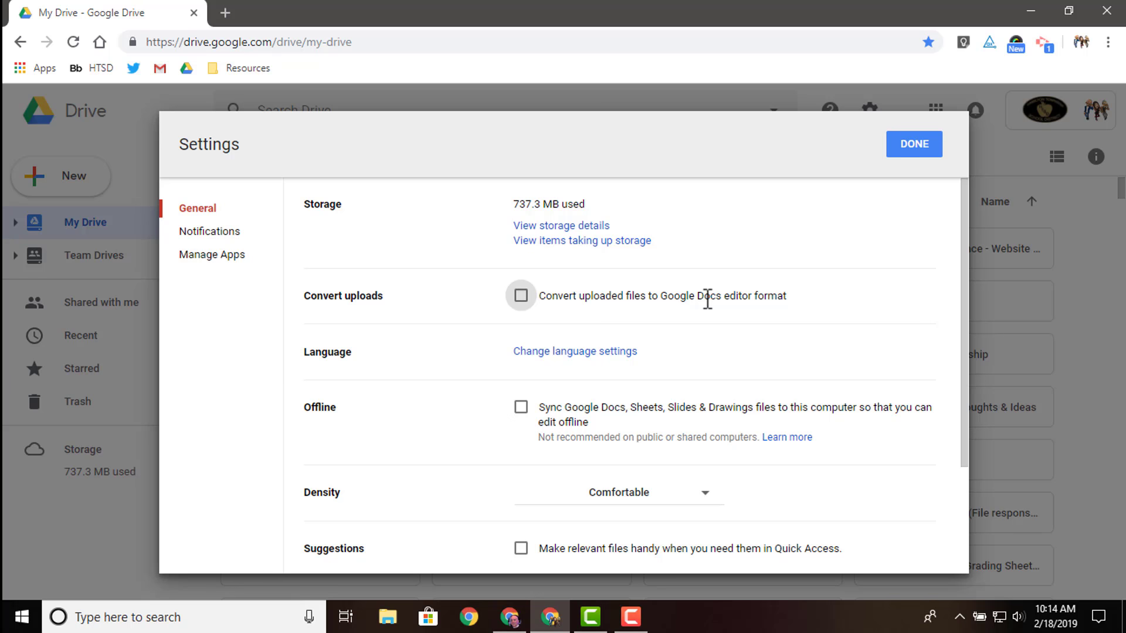
Close settings and upload JobFair.docx from the Documents folder into My Drive.
left_click(909, 144)
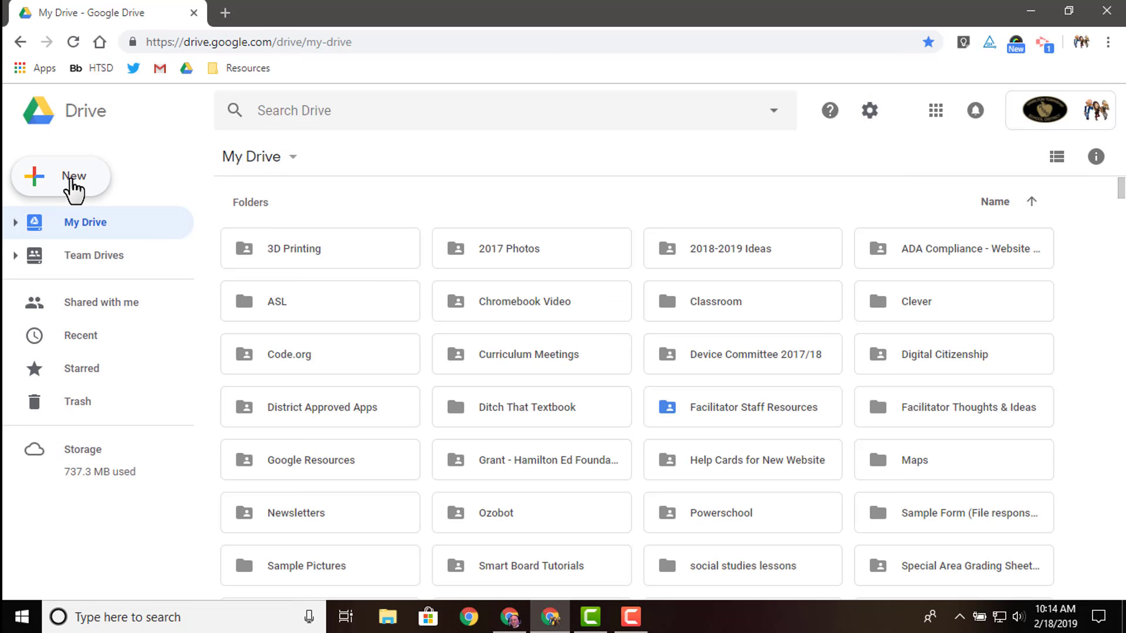
left_click(73, 183)
left_click(94, 224)
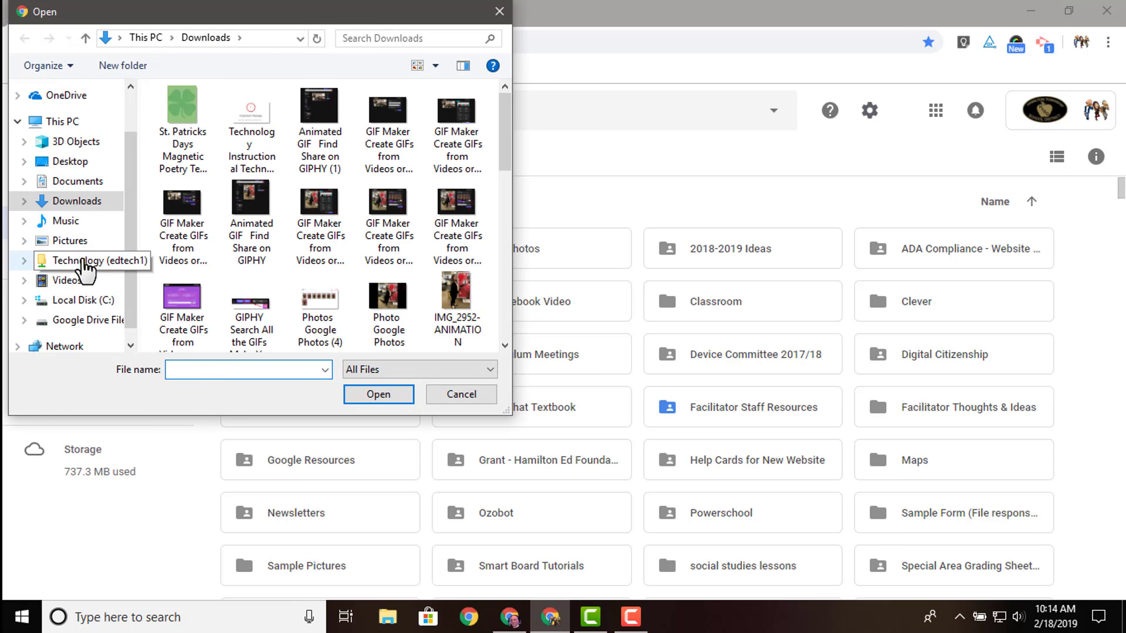
left_click(81, 183)
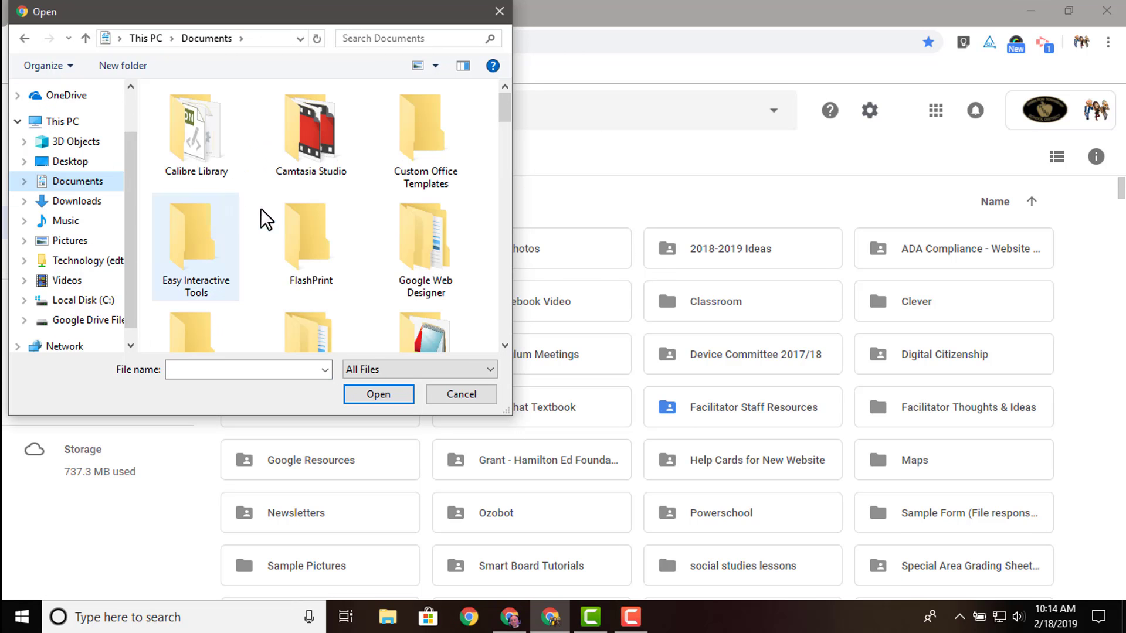
scroll(262, 209, "down", 5)
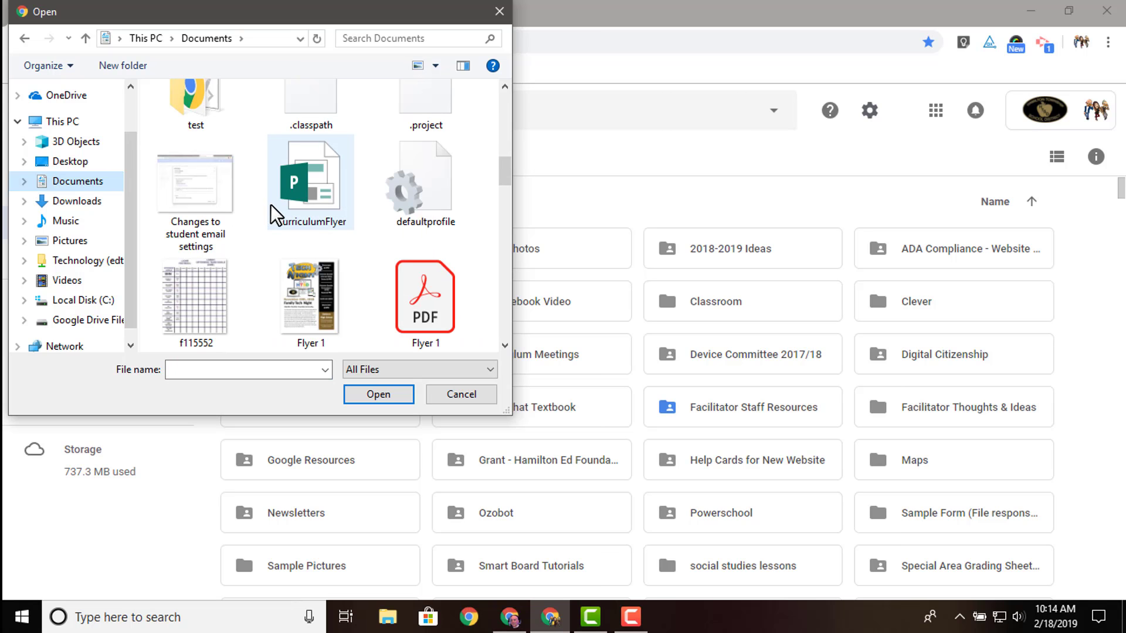
scroll(270, 204, "down", 5)
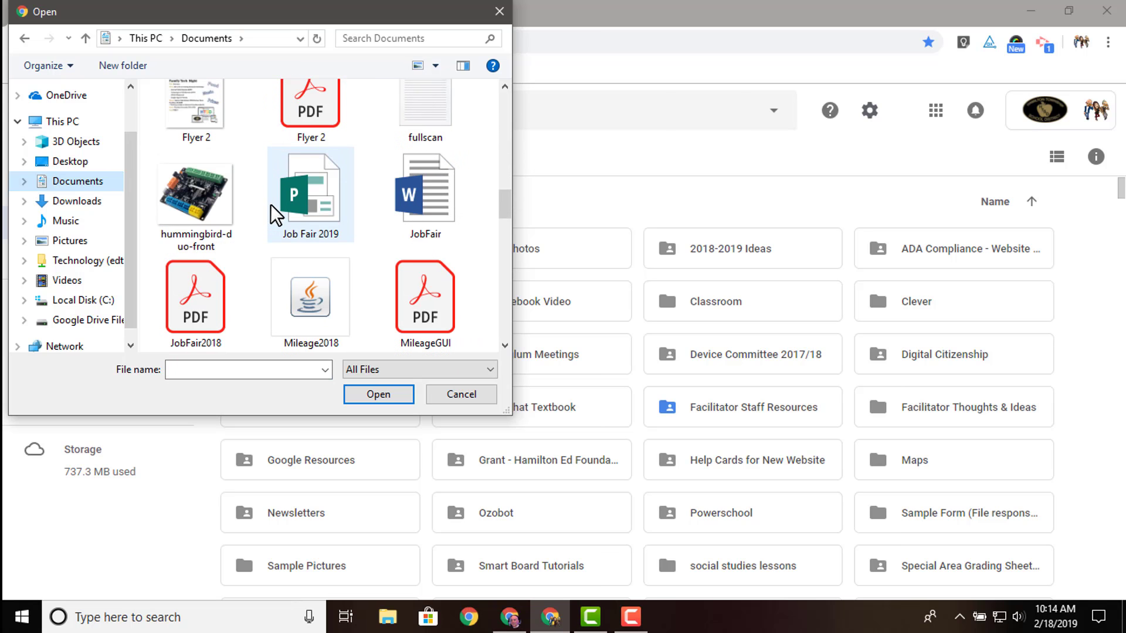
left_click(415, 188)
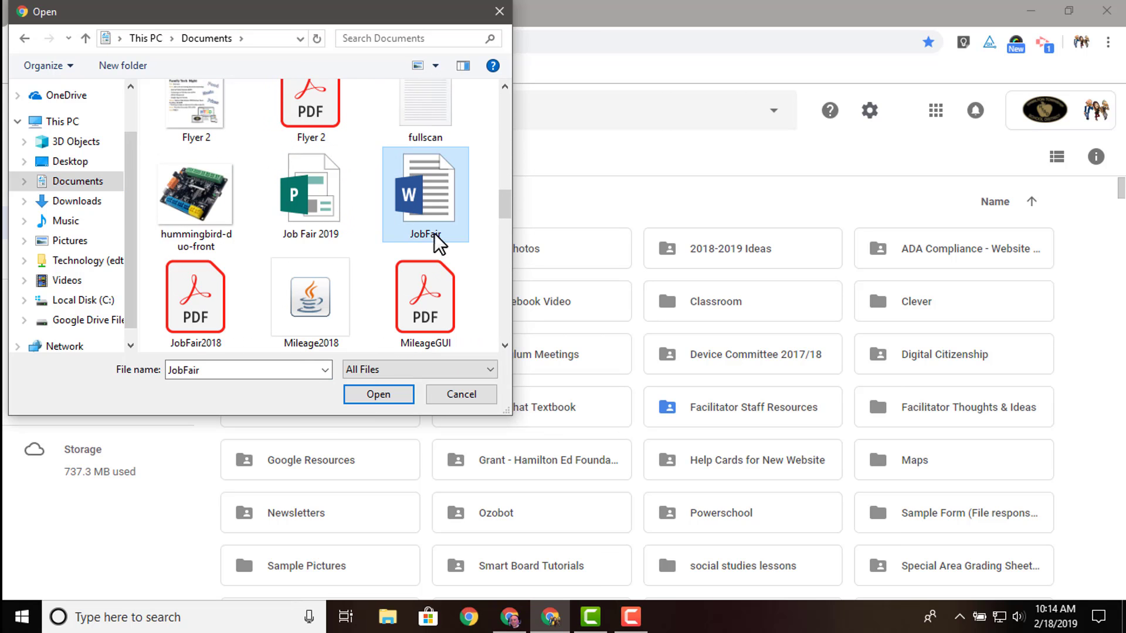
left_click(365, 395)
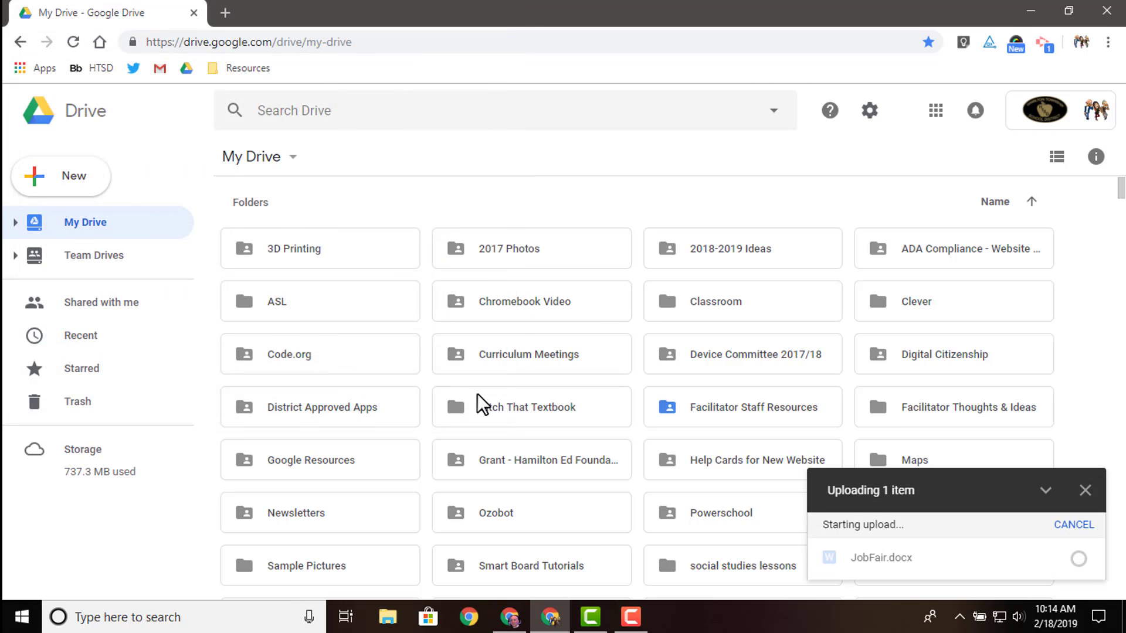
Browse the My Drive files, check the Name sort options, and select the uploaded JobFair.docx.
scroll(515, 411, "down", 10)
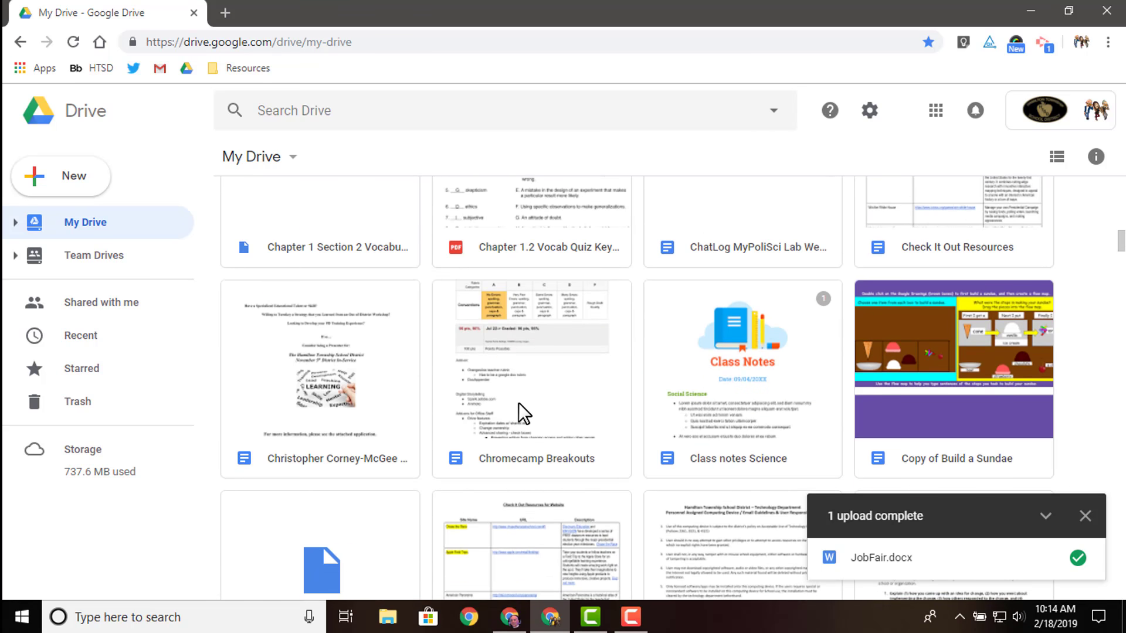
scroll(518, 403, "down", 15)
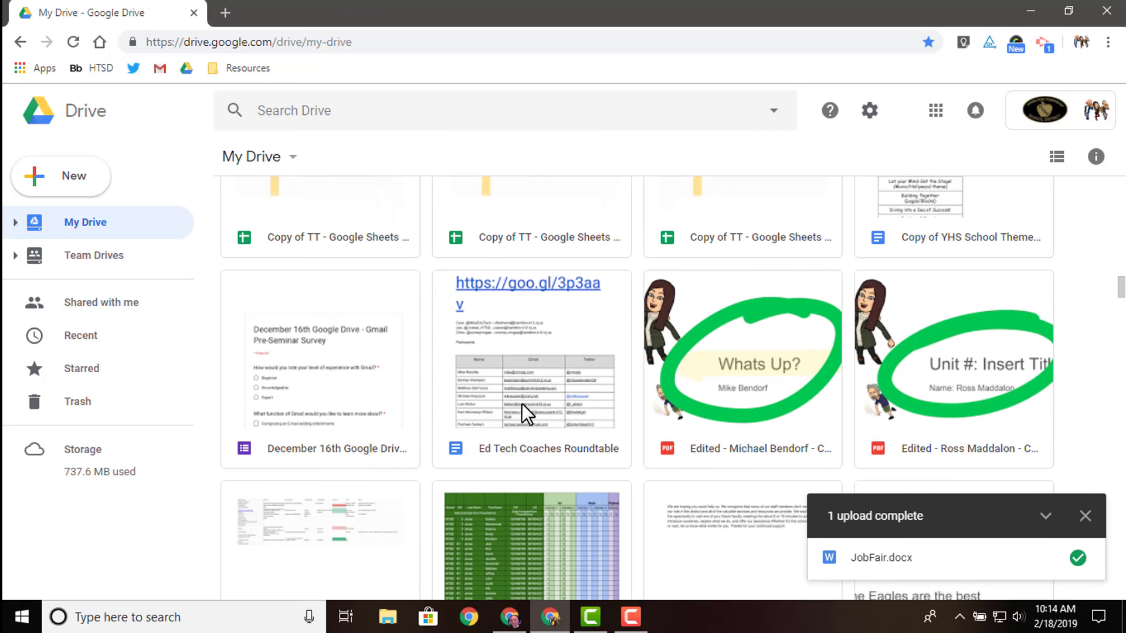
scroll(522, 403, "down", 8)
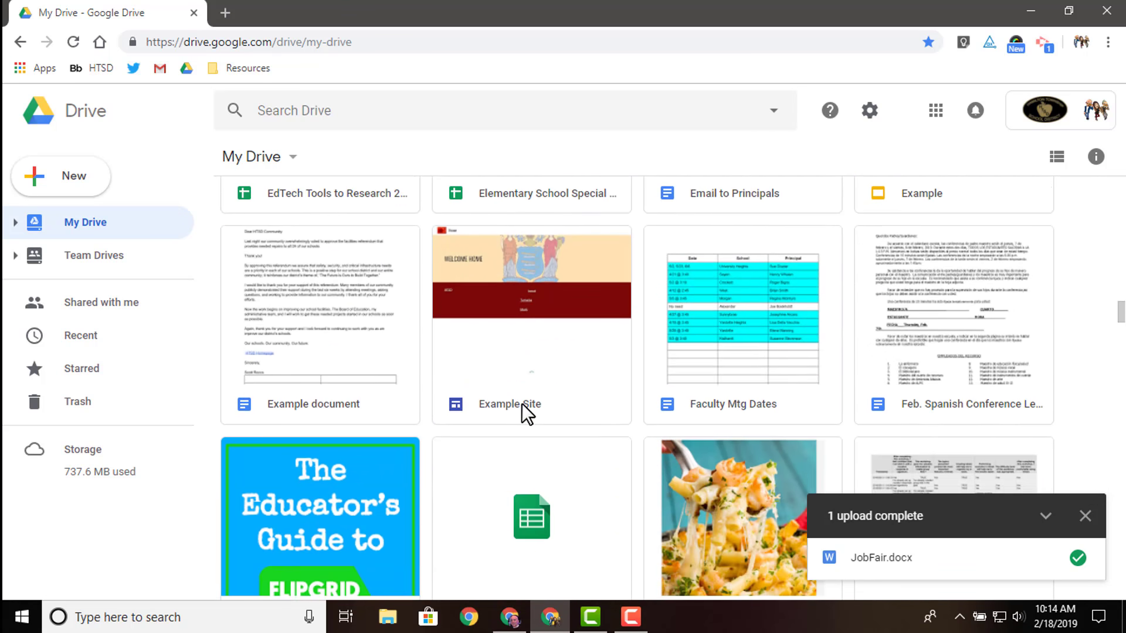
scroll(522, 403, "down", 3)
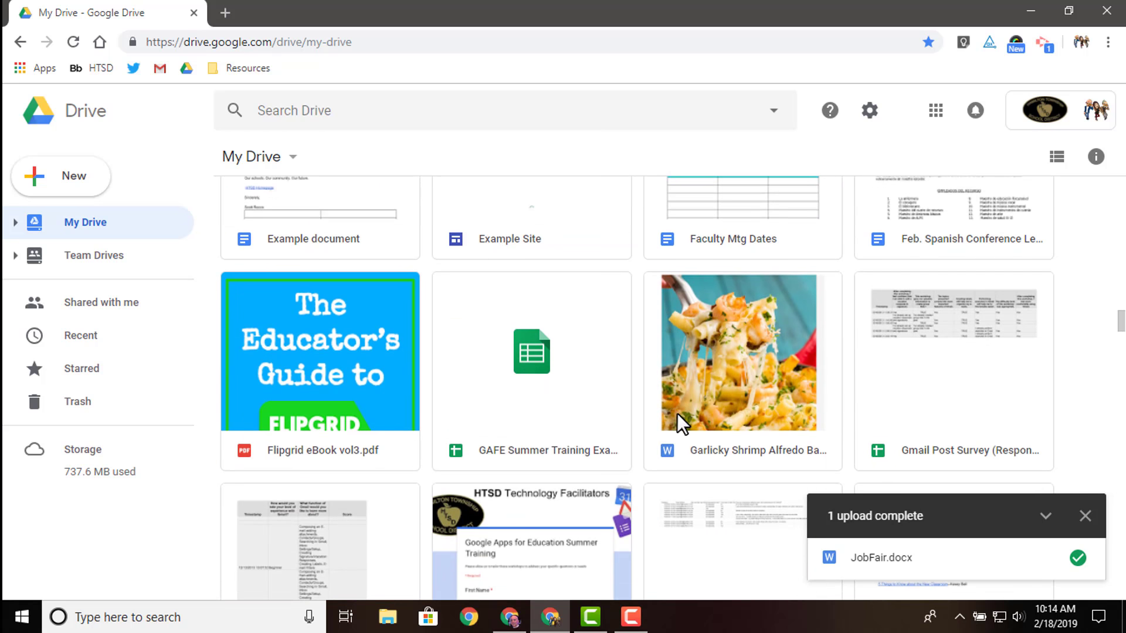
scroll(682, 413, "up", 20)
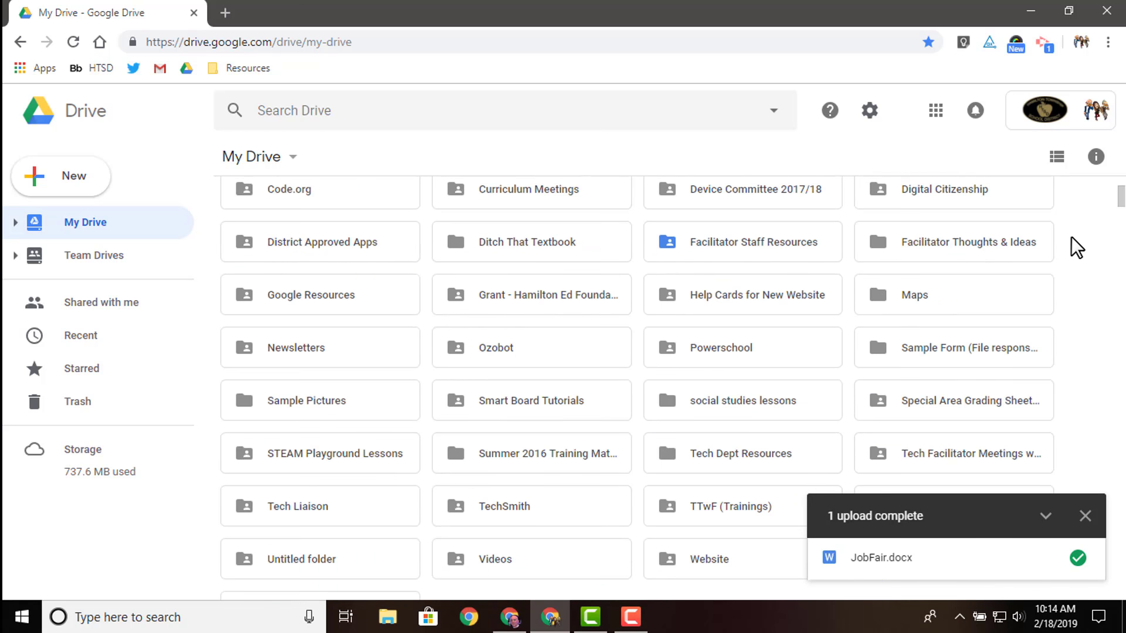
scroll(1061, 234, "up", 3)
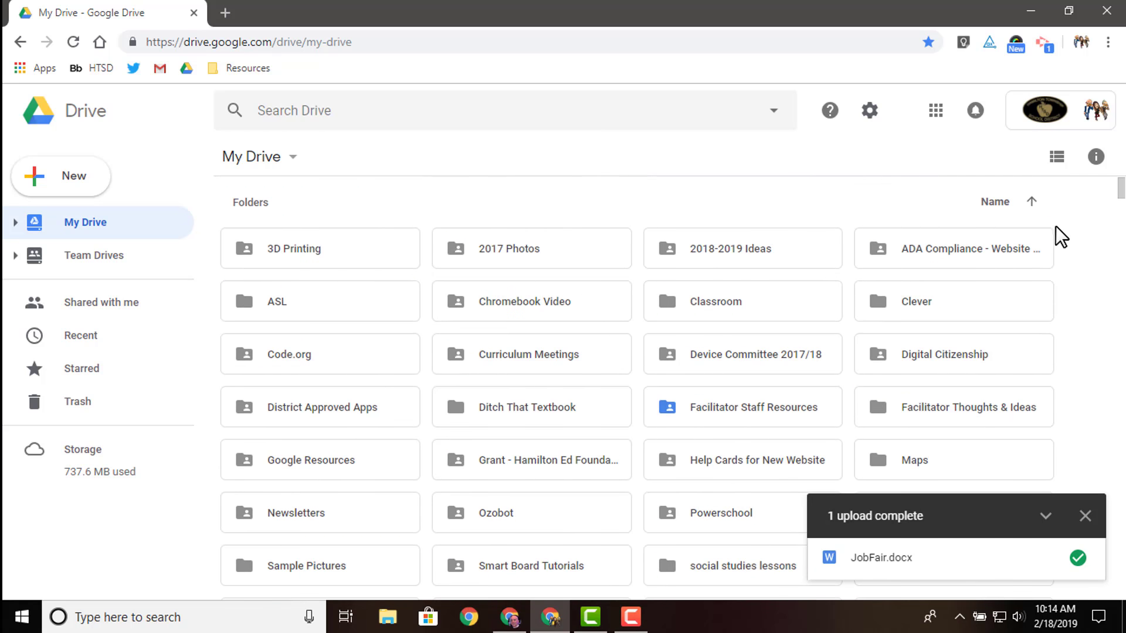
left_click(997, 202)
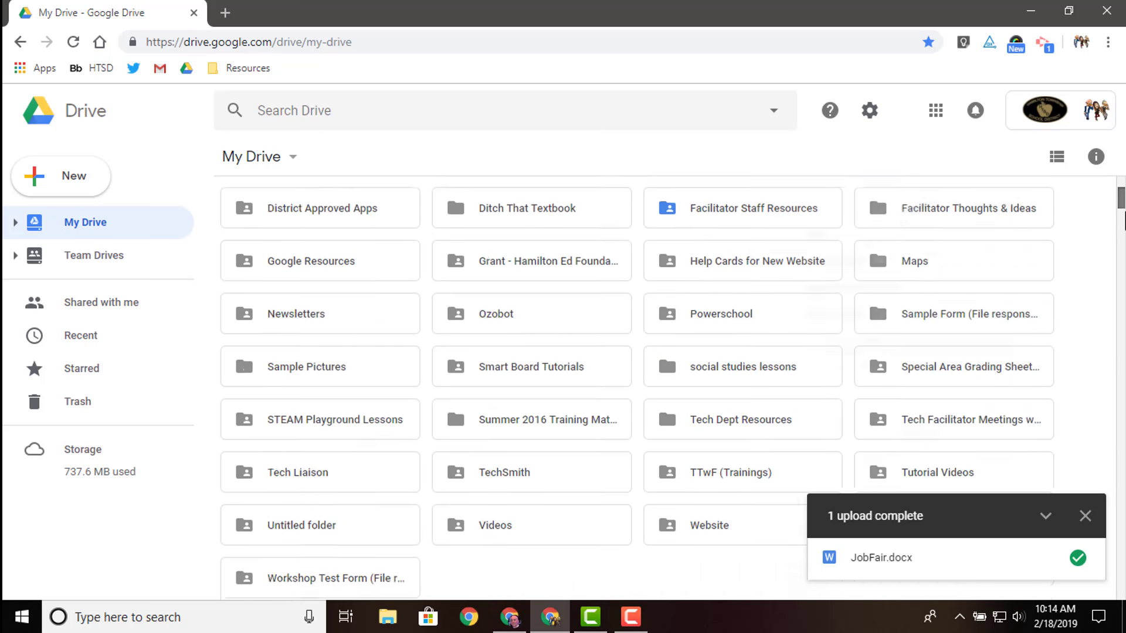
left_click_drag(1123, 214, 1103, 409)
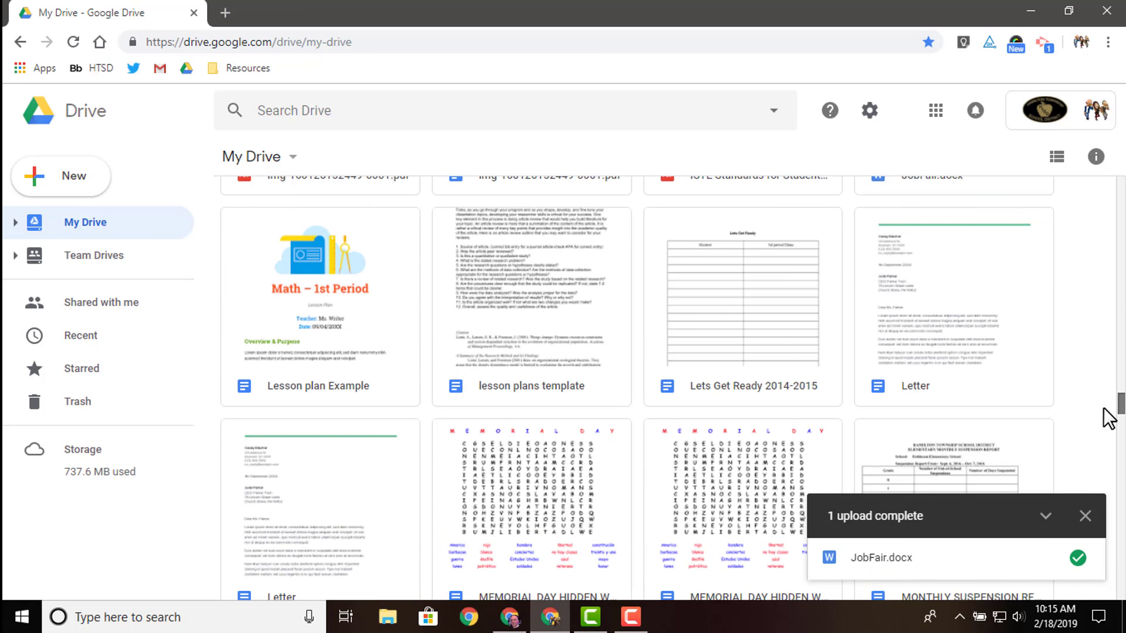
scroll(767, 326, "up", 5)
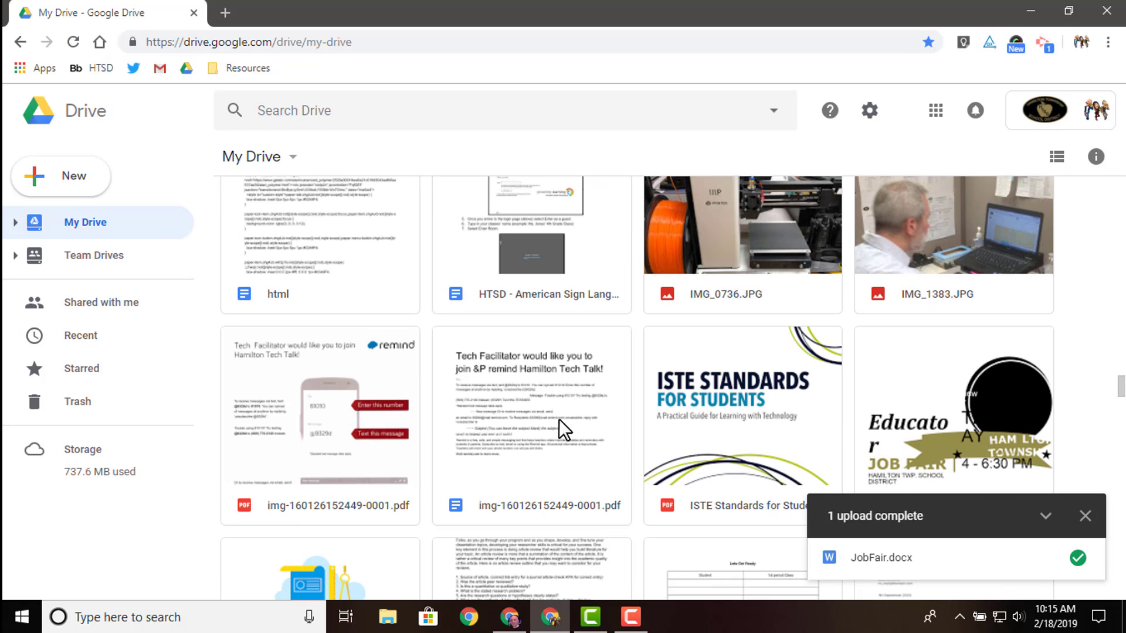
scroll(616, 424, "down", 2)
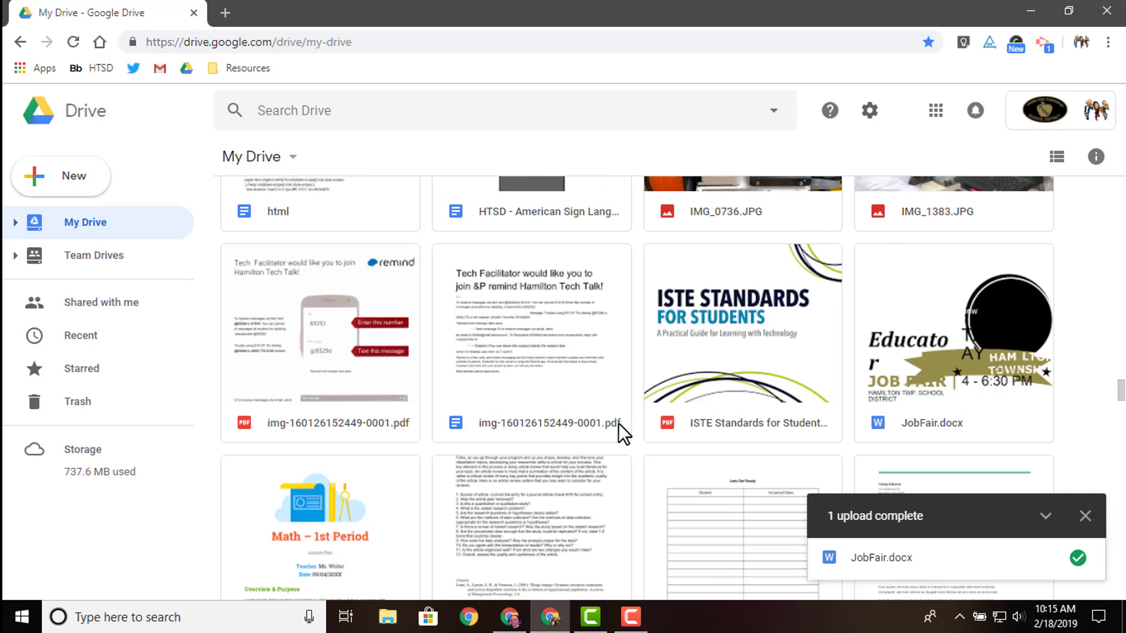
left_click(929, 324)
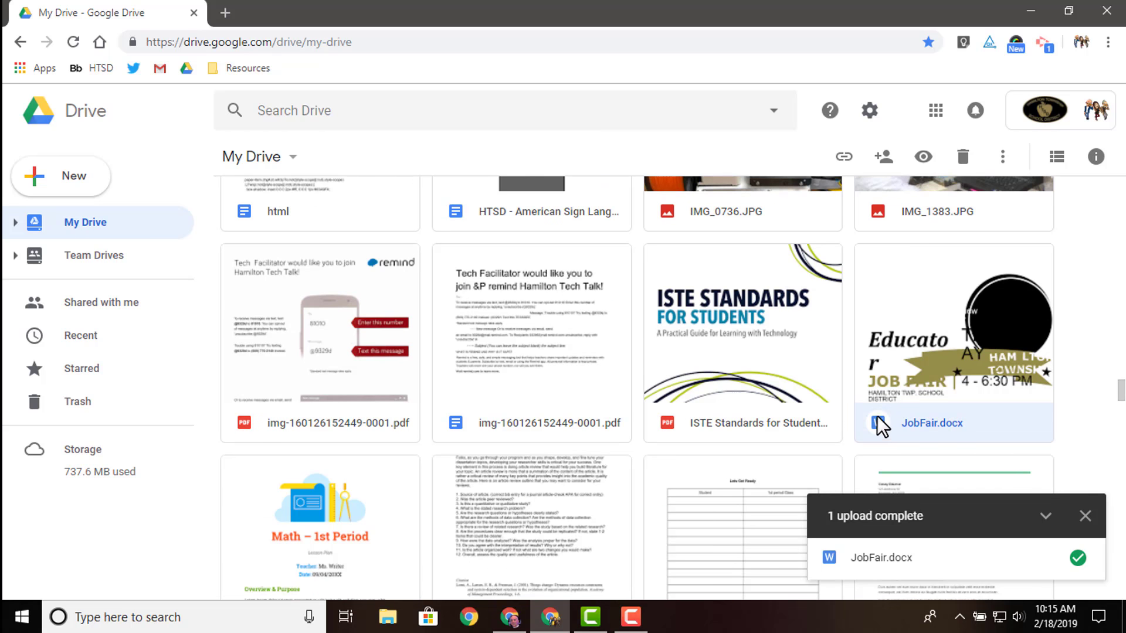
Preview JobFair.docx and open it with Google Docs in a new tab.
double_click(906, 365)
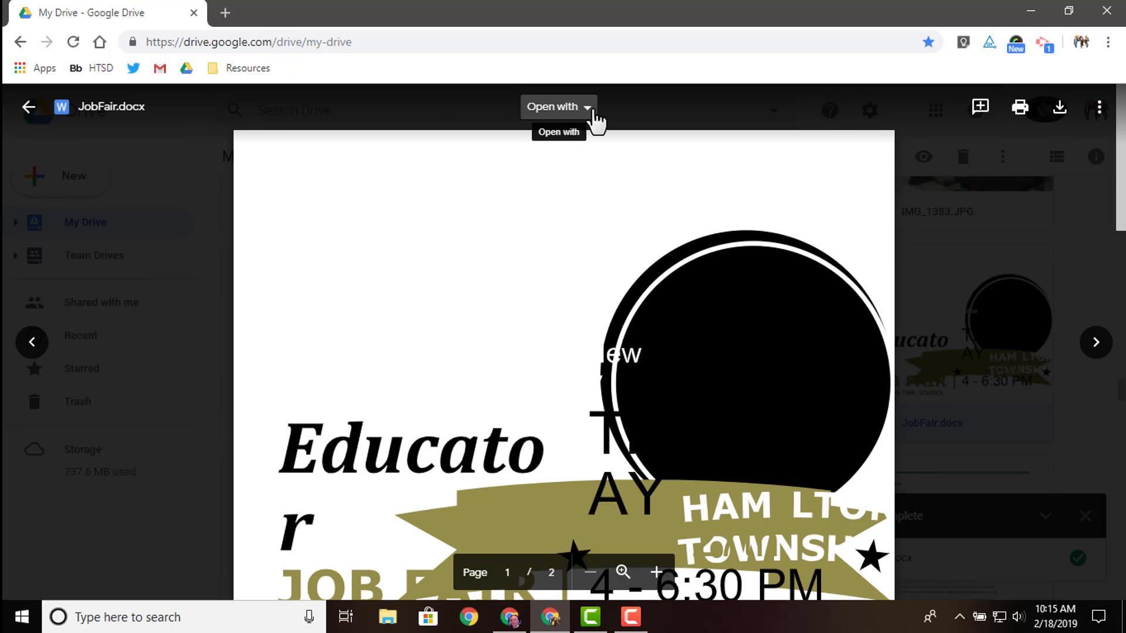
left_click(585, 111)
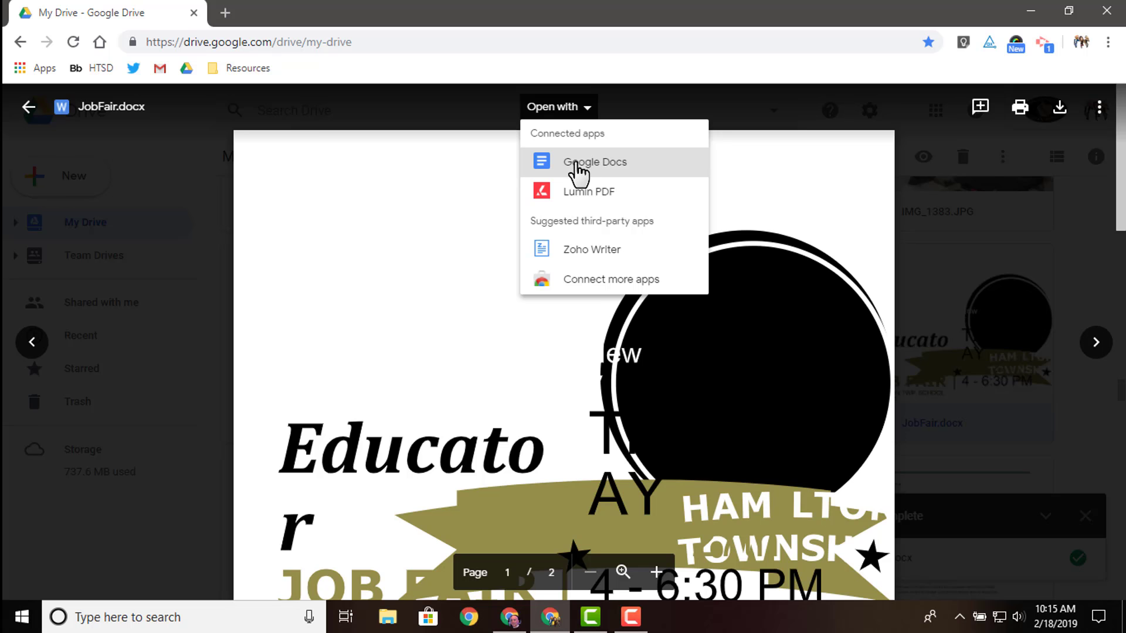
left_click(174, 243)
left_click(176, 243)
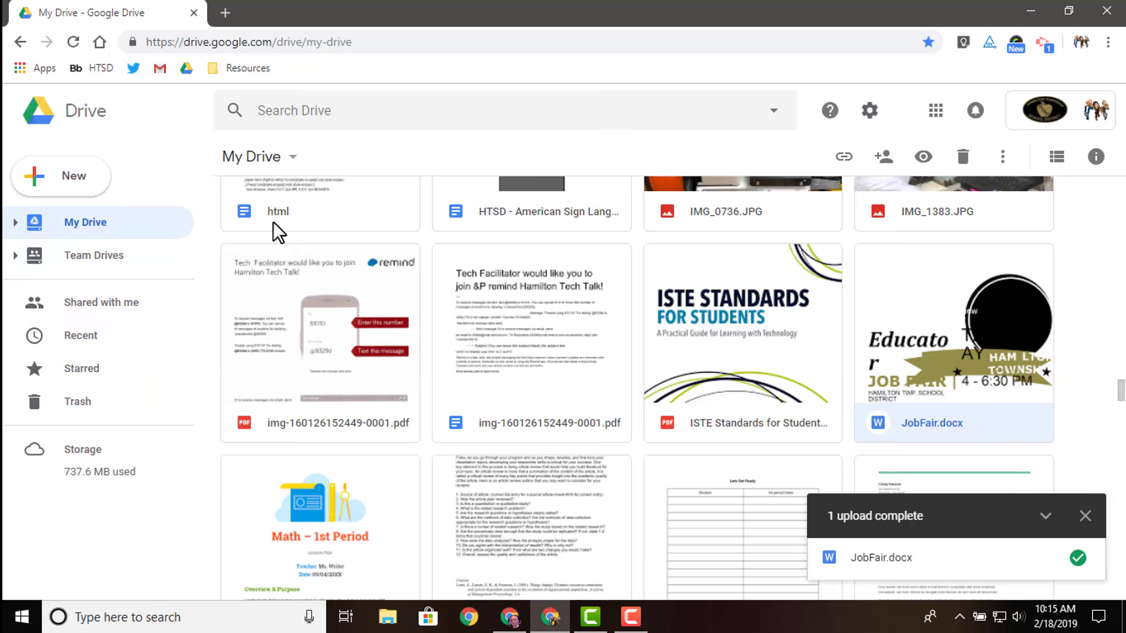
double_click(948, 311)
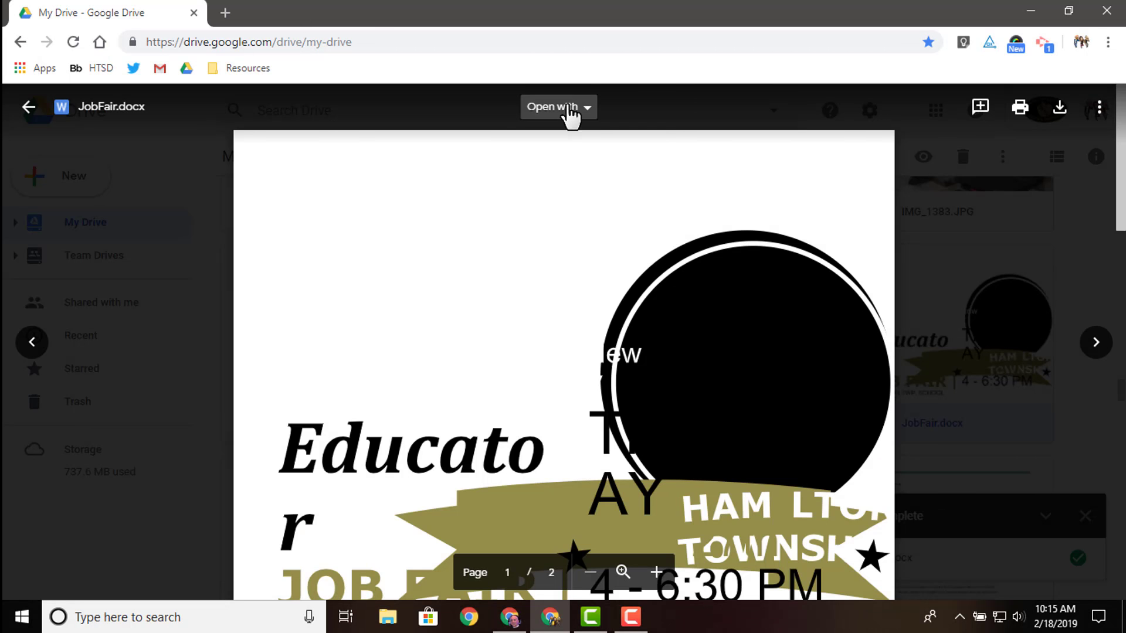
left_click(564, 107)
left_click(580, 163)
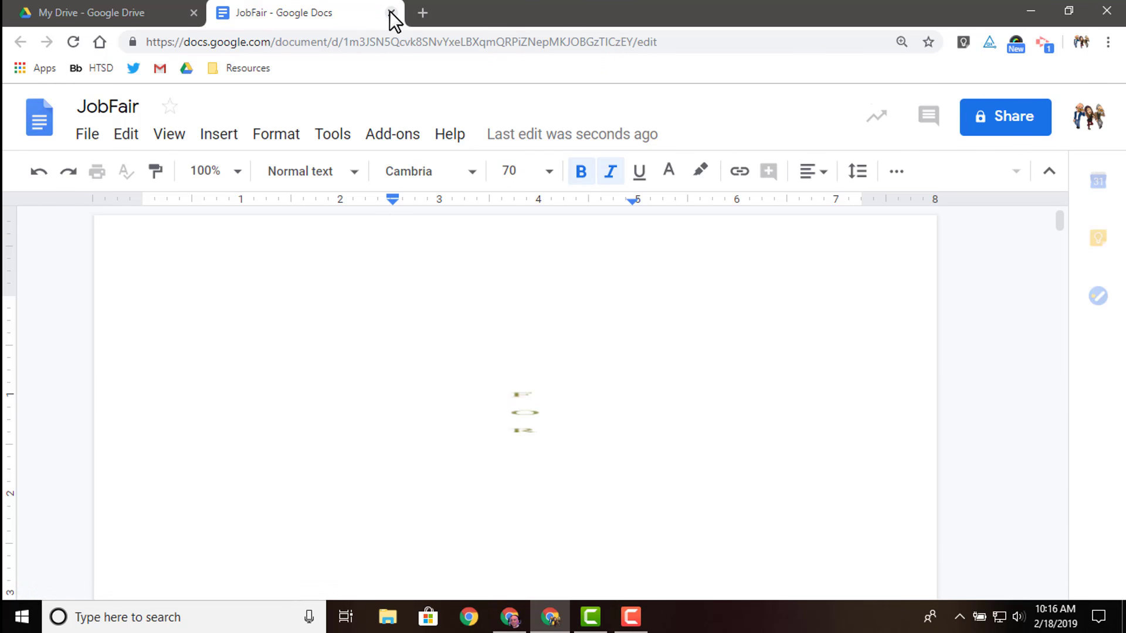
Return to the My Drive tab and close the JobFair.docx preview.
left_click(86, 11)
left_click(55, 218)
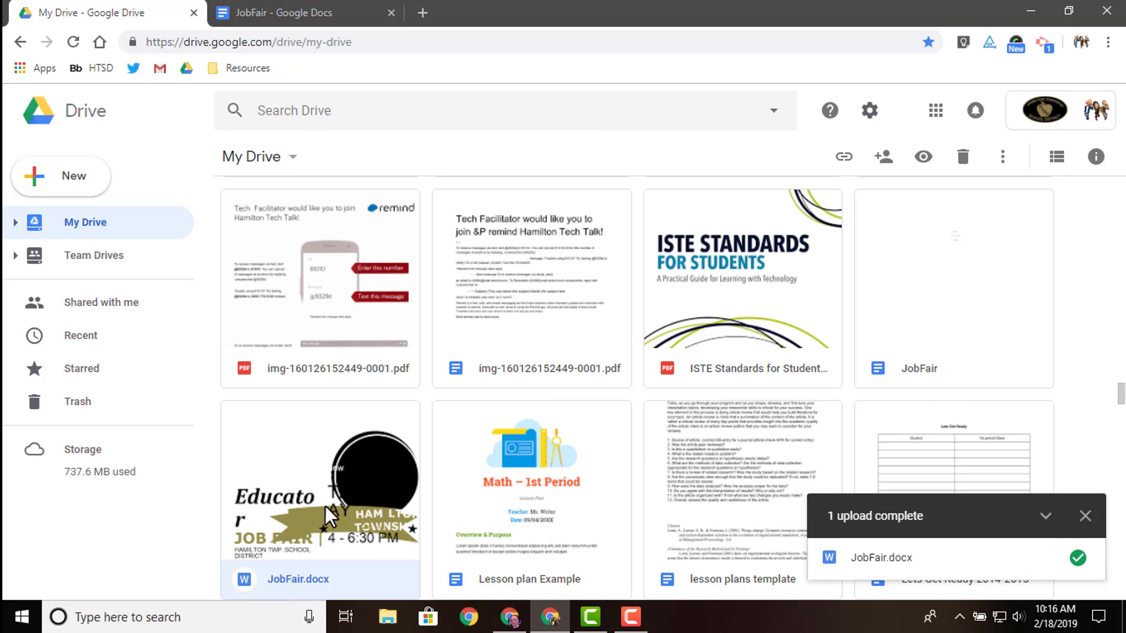
Enable 'Convert uploaded files to Google Docs editor format' and delete the original JobFair.docx.
left_click(867, 115)
left_click(910, 156)
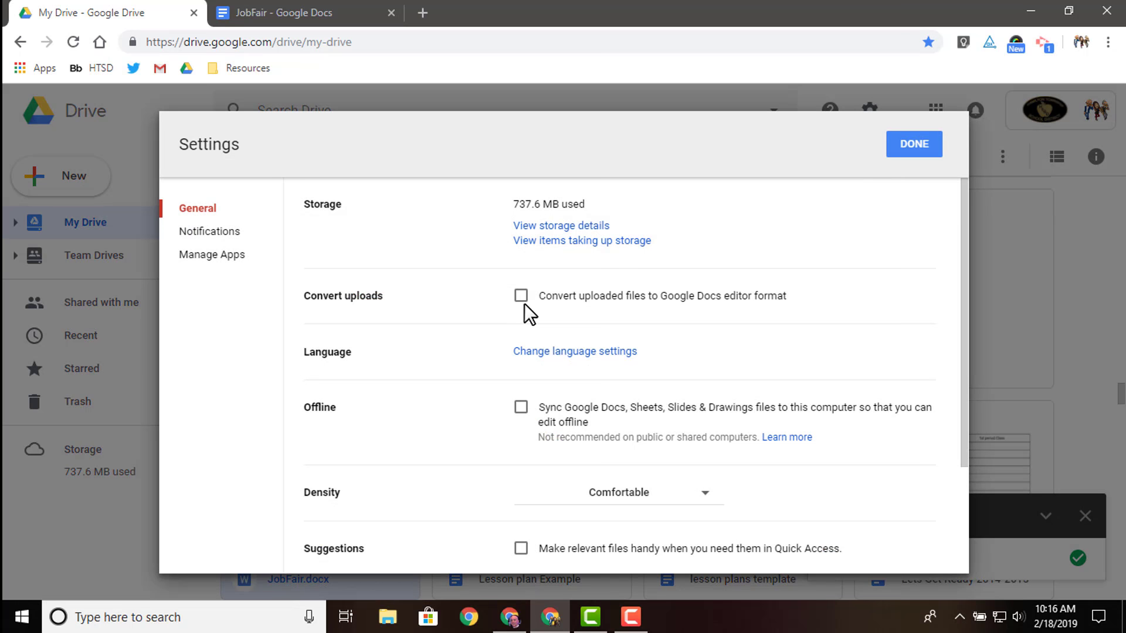
left_click(521, 298)
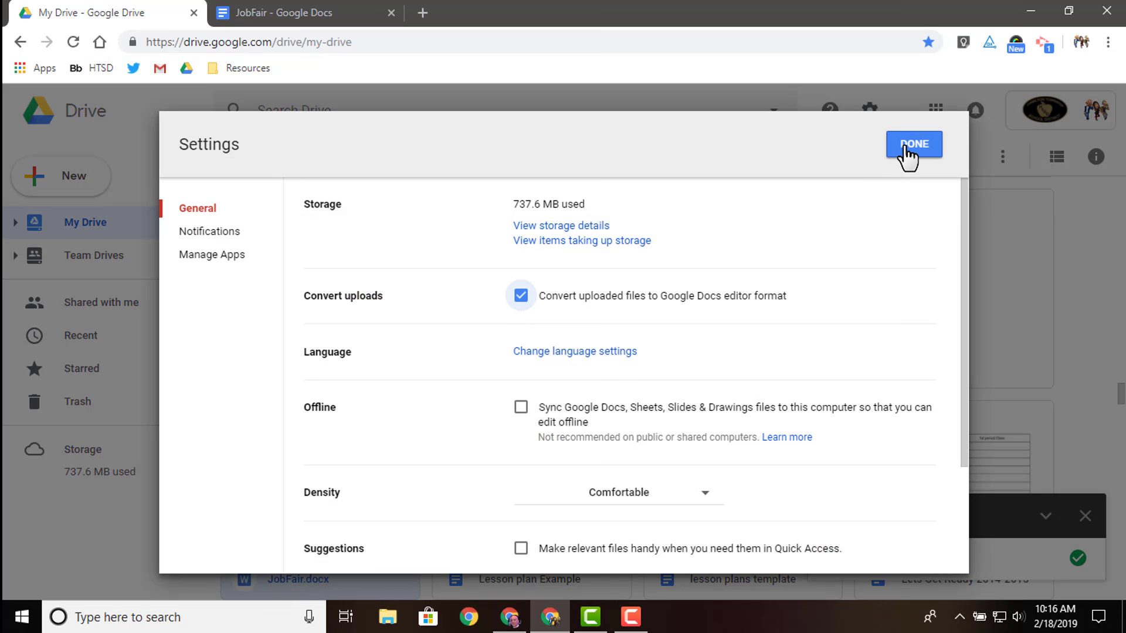
left_click(907, 154)
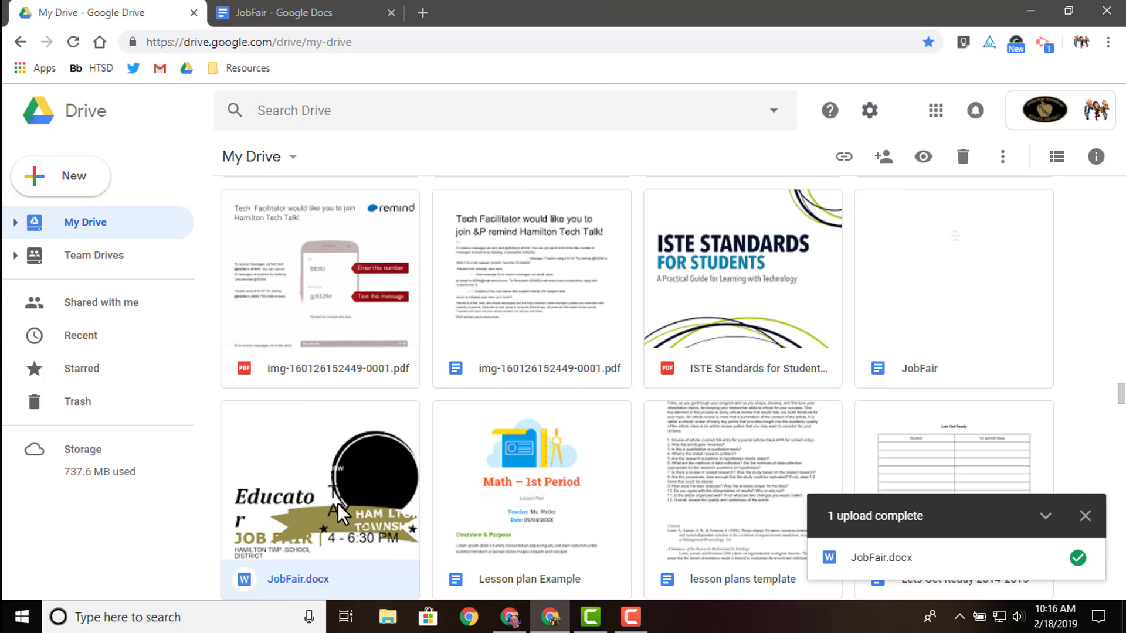
left_click(963, 156)
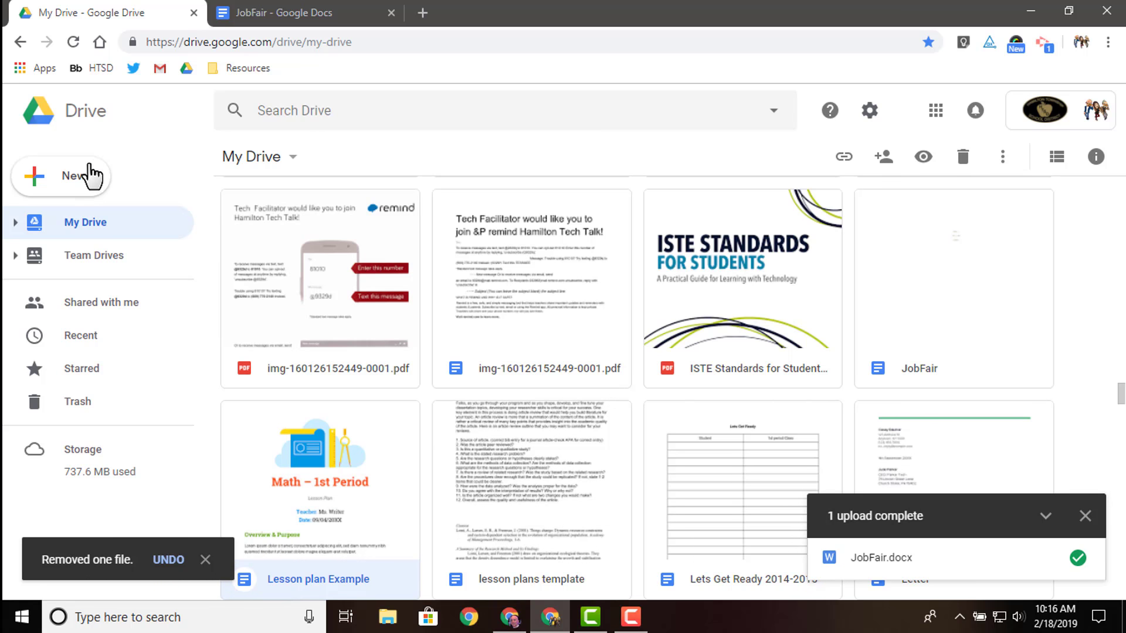
left_click(68, 183)
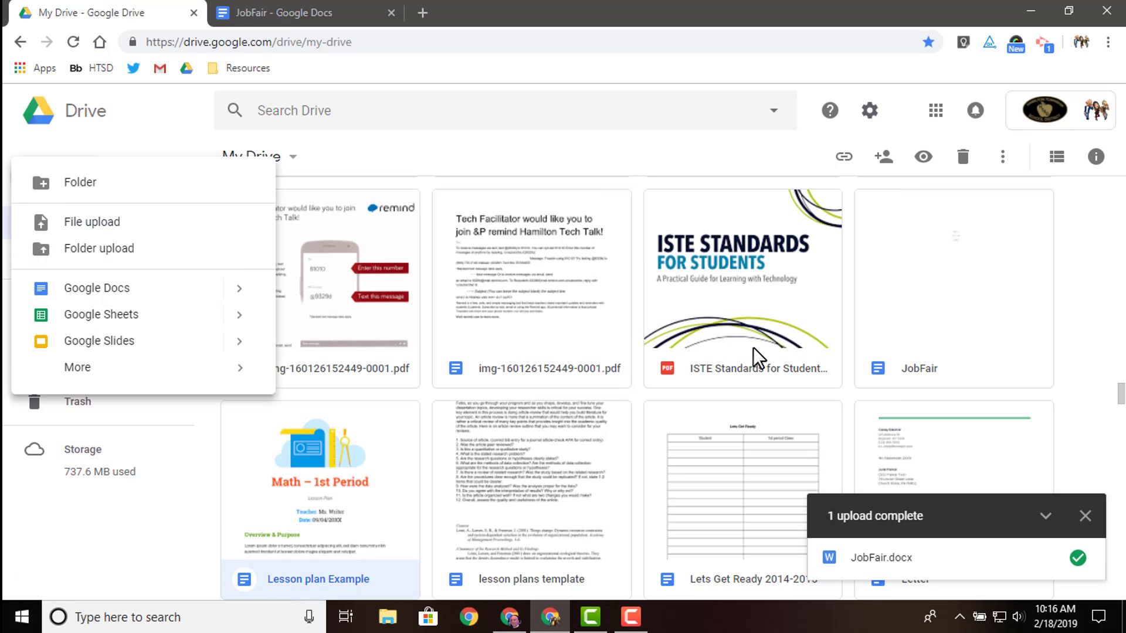
left_click(519, 329)
scroll(510, 321, "up", 4)
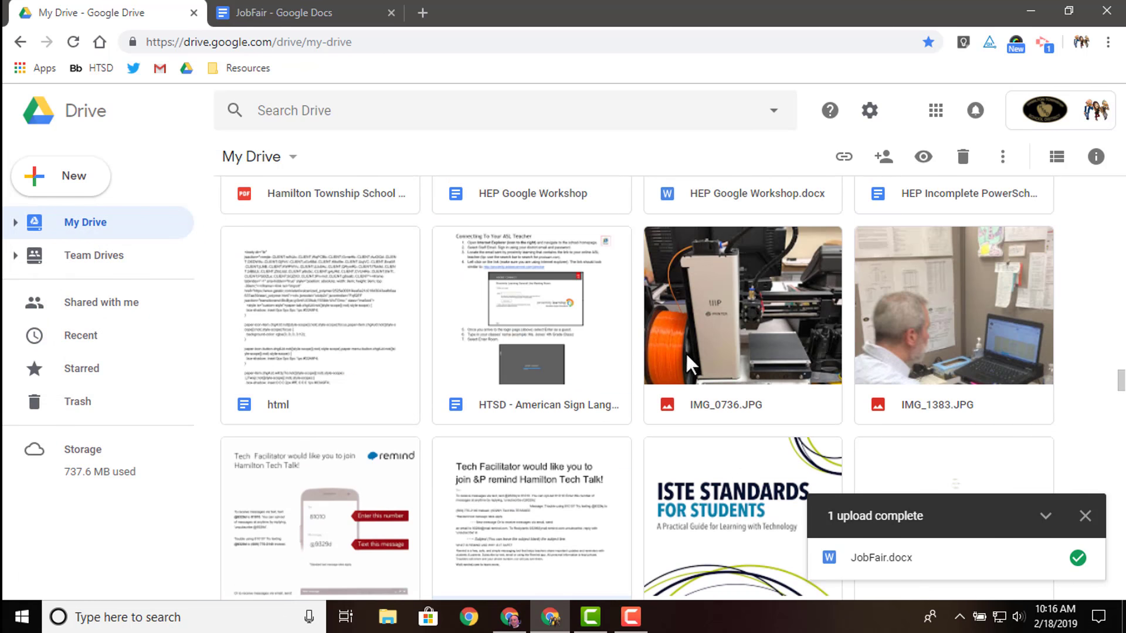
scroll(726, 346, "up", 5)
scroll(803, 416, "down", 4)
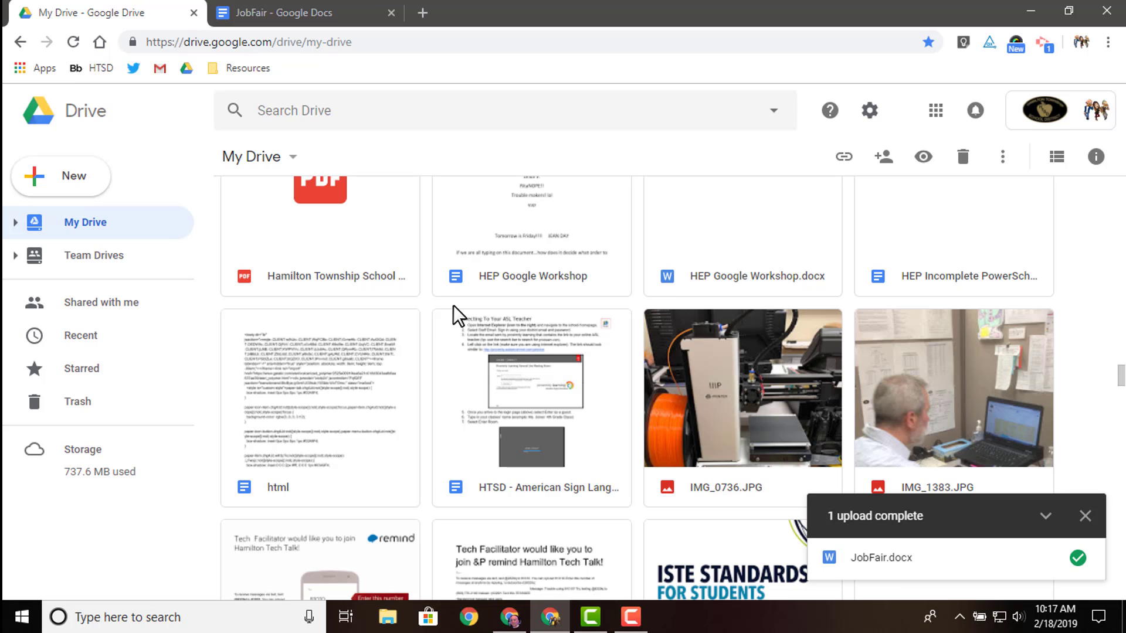
scroll(478, 310, "down", 4)
left_click(483, 302)
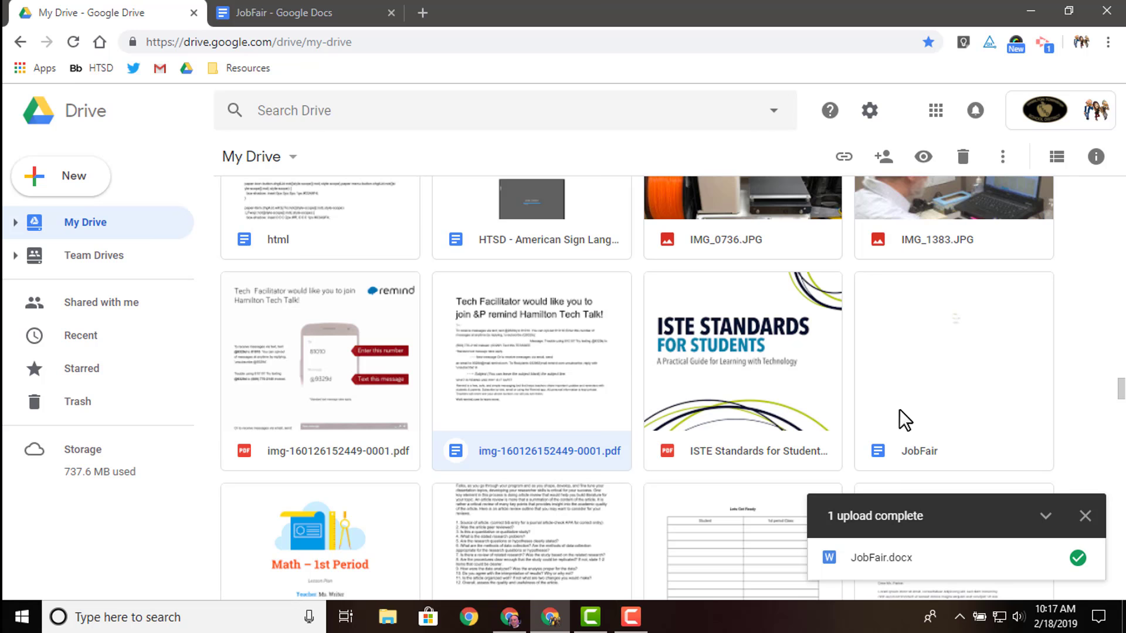
scroll(667, 361, "up", 5)
Make a new My Drive folder titled 'Example Folder 1'.
left_click(75, 178)
left_click(75, 181)
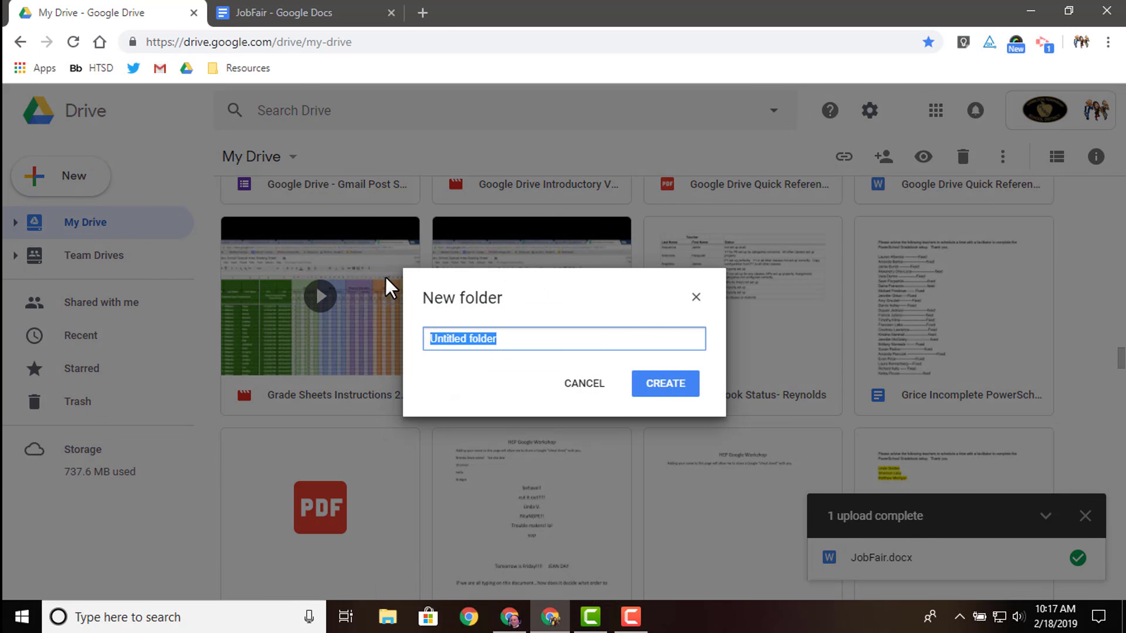
type("Example F")
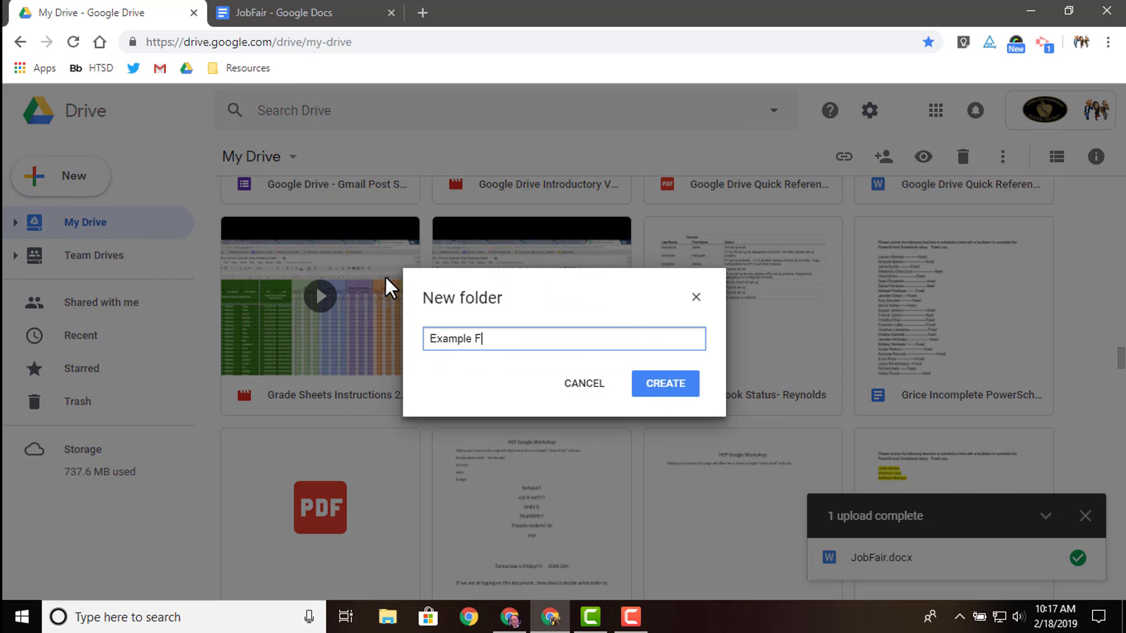
type("older 1")
left_click(662, 394)
scroll(622, 364, "up", 15)
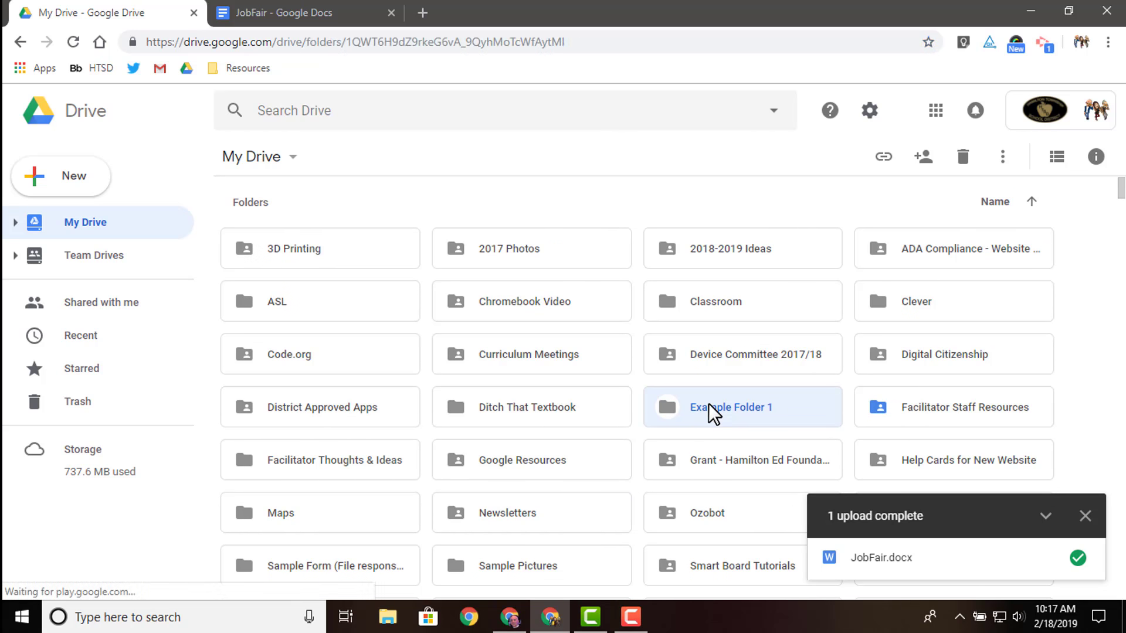
Inside Example Folder 1, create a default-named 'Untitled folder' and open it.
double_click(708, 407)
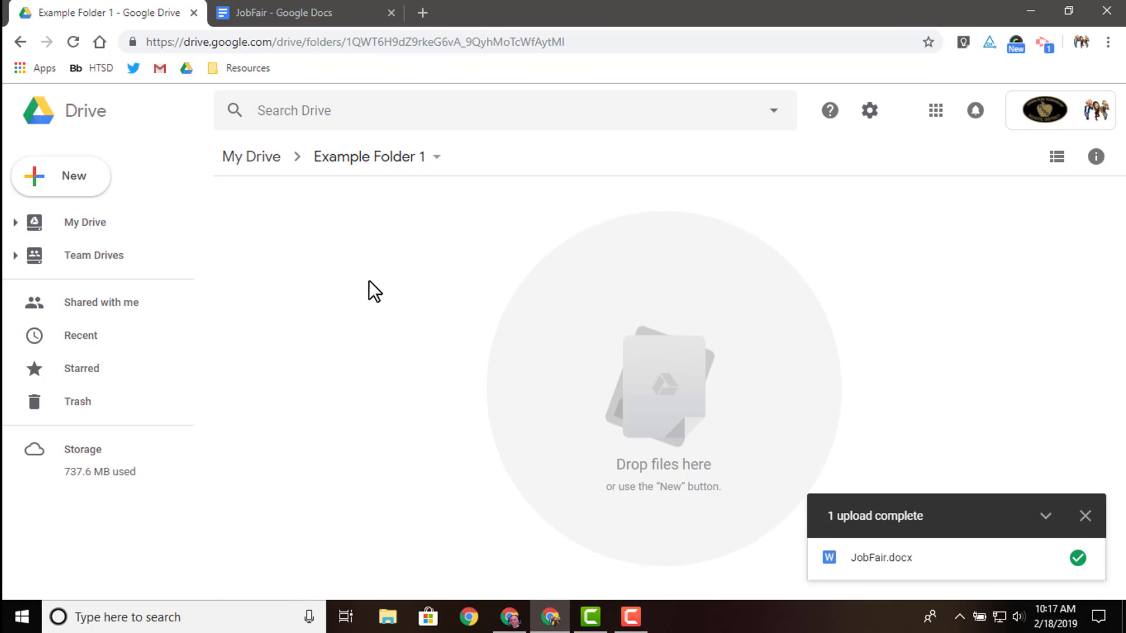
left_click(48, 179)
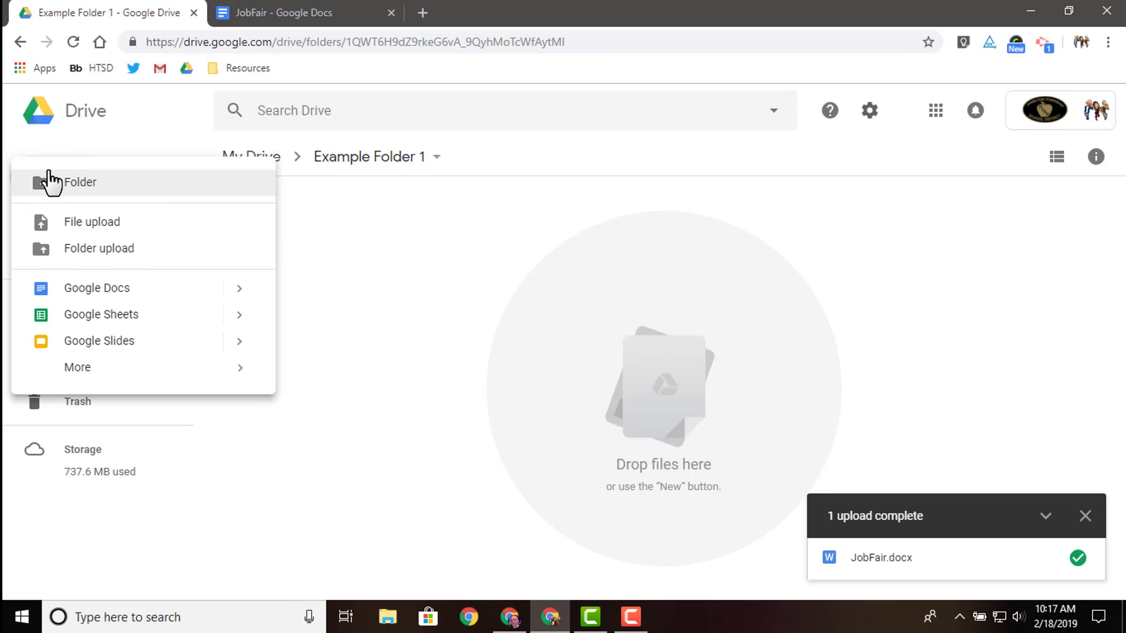
left_click(89, 183)
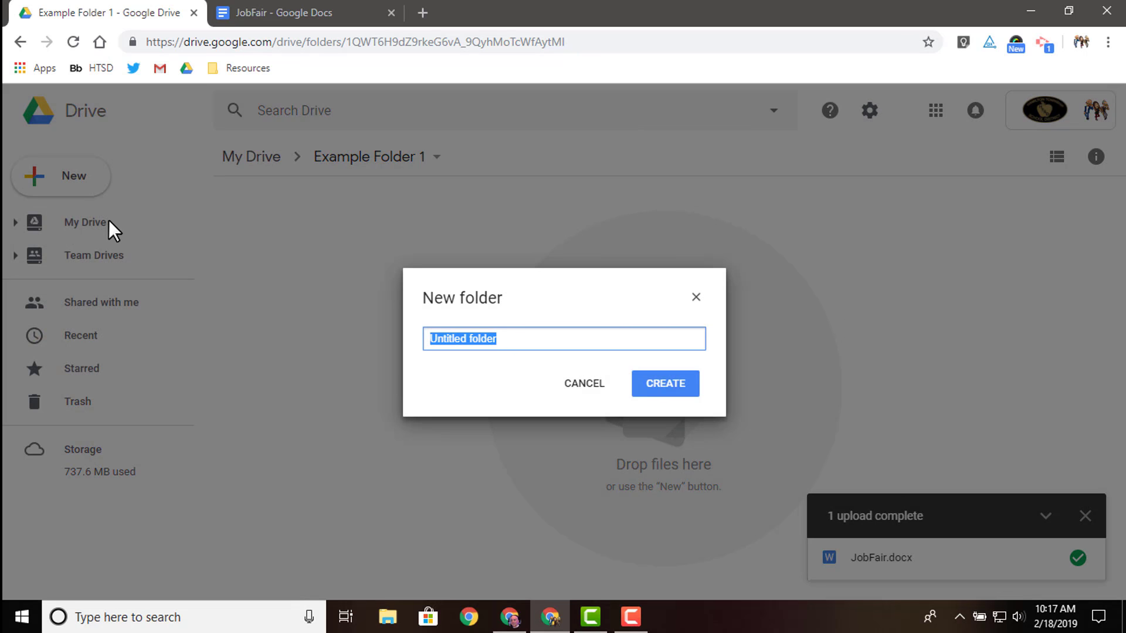
left_click(674, 387)
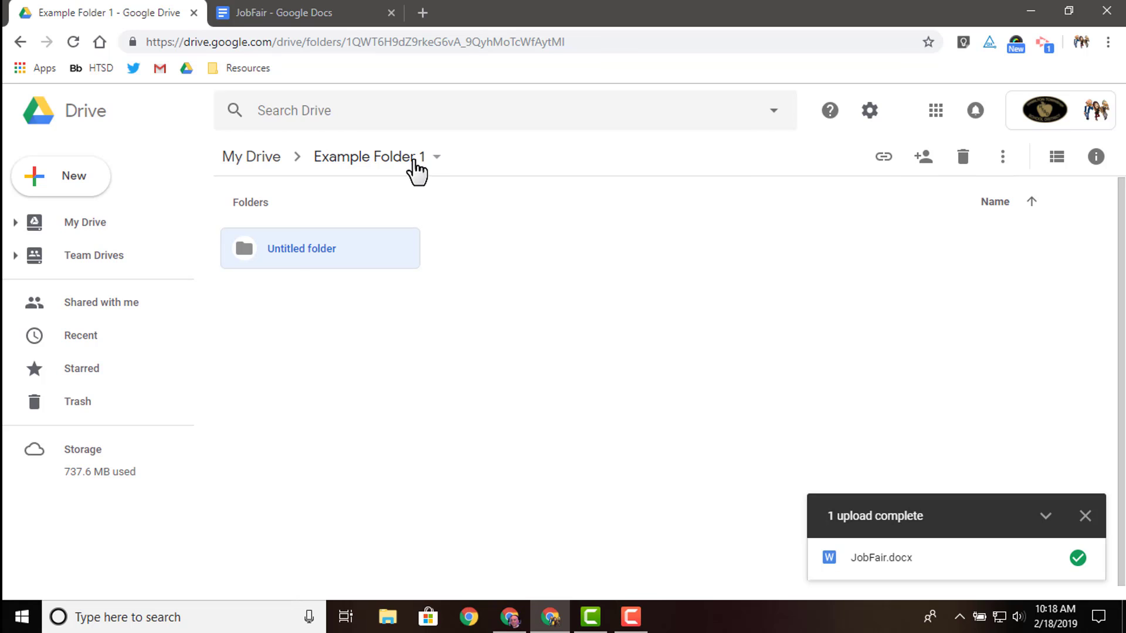
double_click(282, 248)
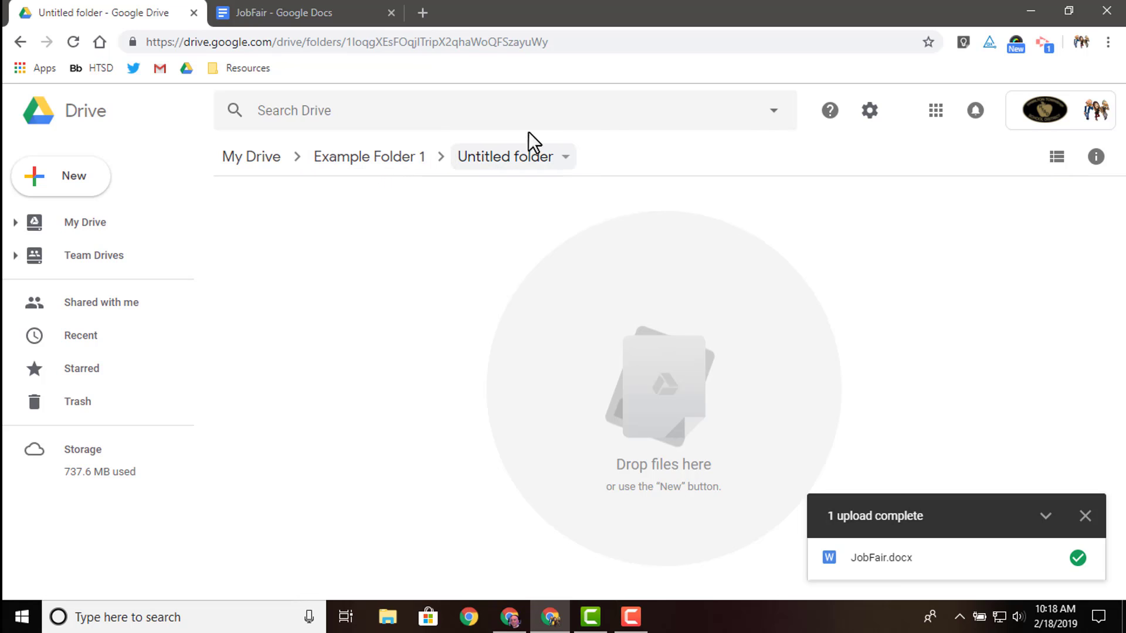
Return to My Drive and close the upload-complete notice.
left_click(242, 156)
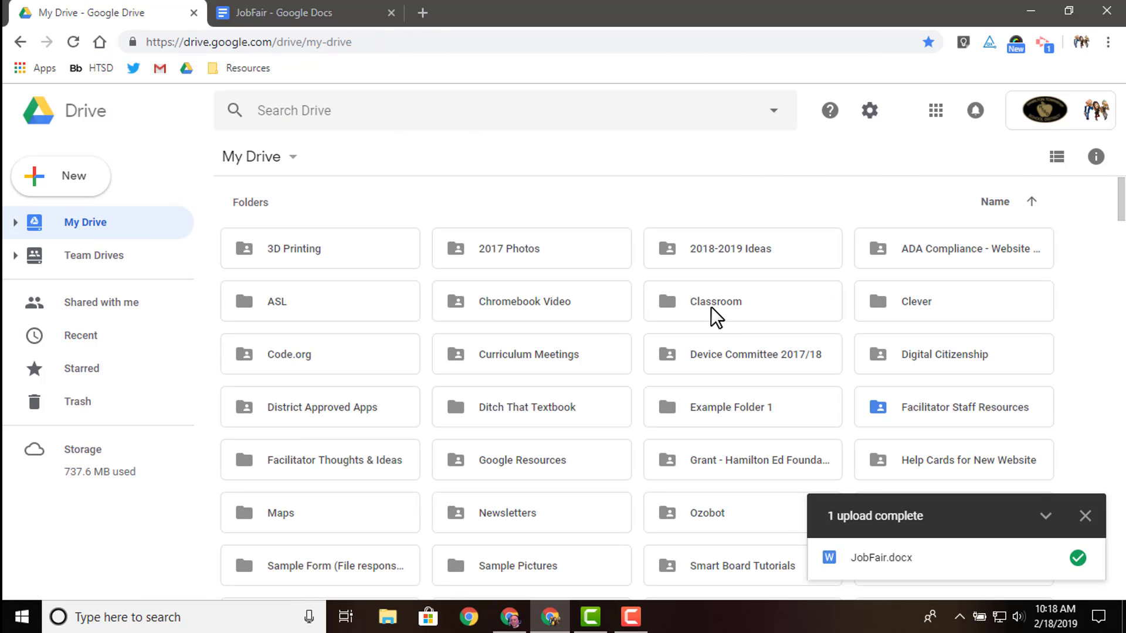
scroll(705, 314, "down", 10)
scroll(1084, 442, "down", 5)
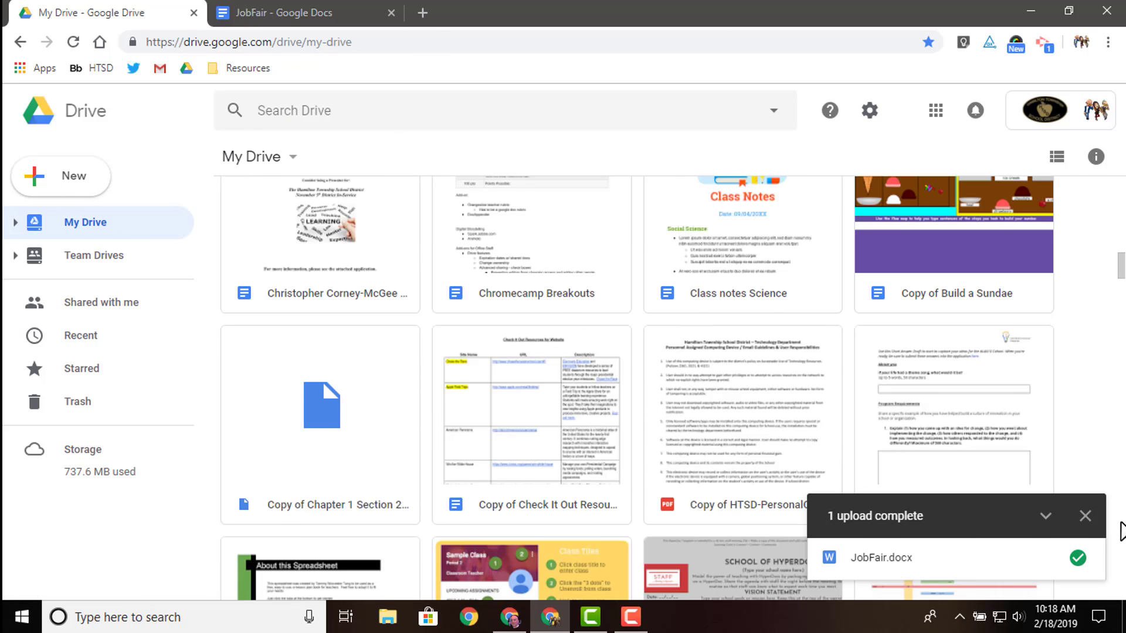
left_click(1084, 516)
Select the converted JobFair Google Doc in the My Drive grid.
scroll(879, 457, "up", 15)
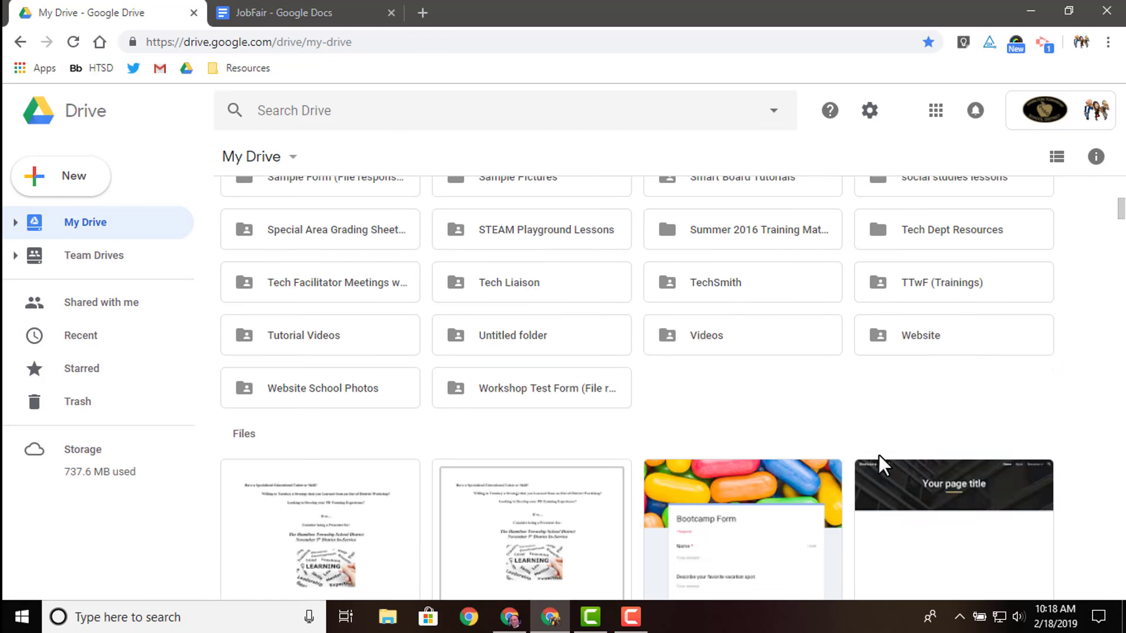
scroll(878, 456, "down", 20)
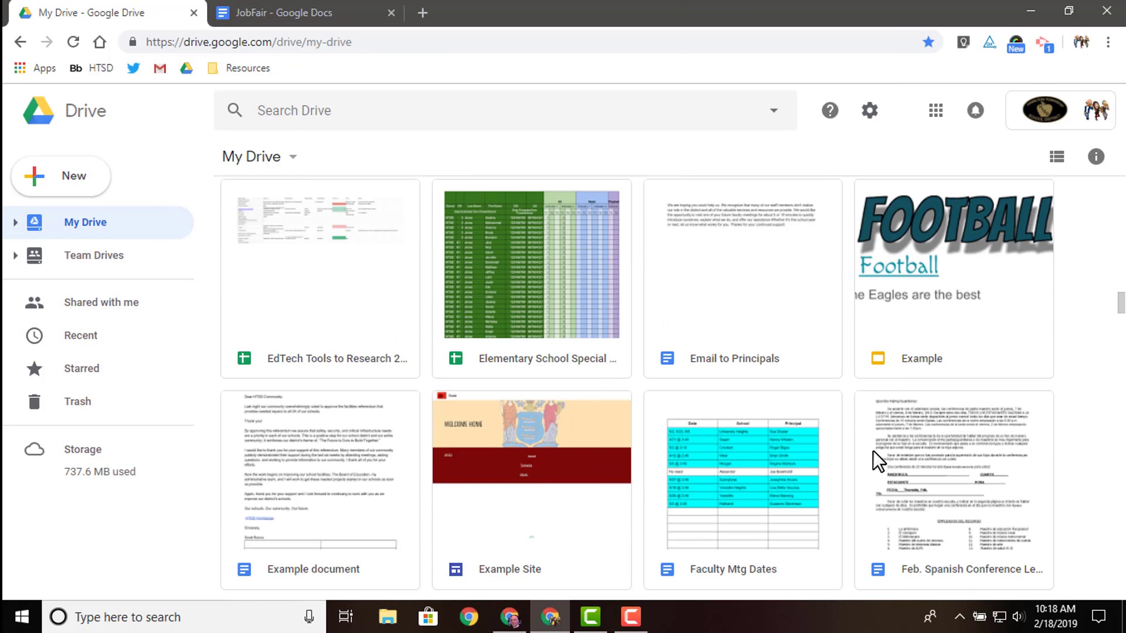
scroll(871, 450, "down", 15)
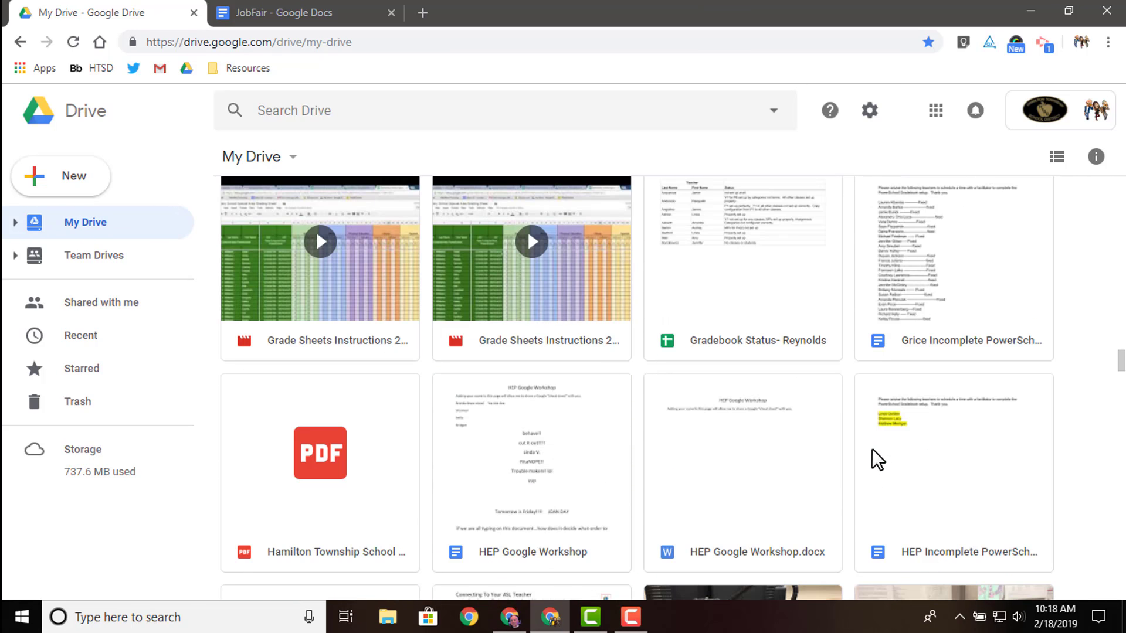
scroll(872, 450, "down", 8)
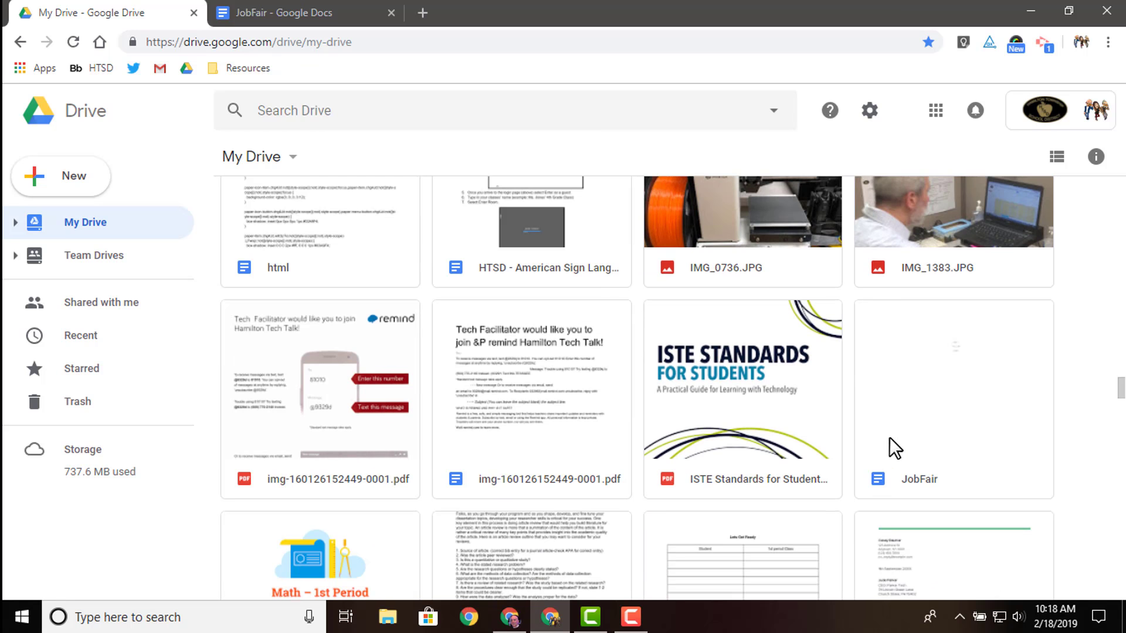
left_click(926, 409)
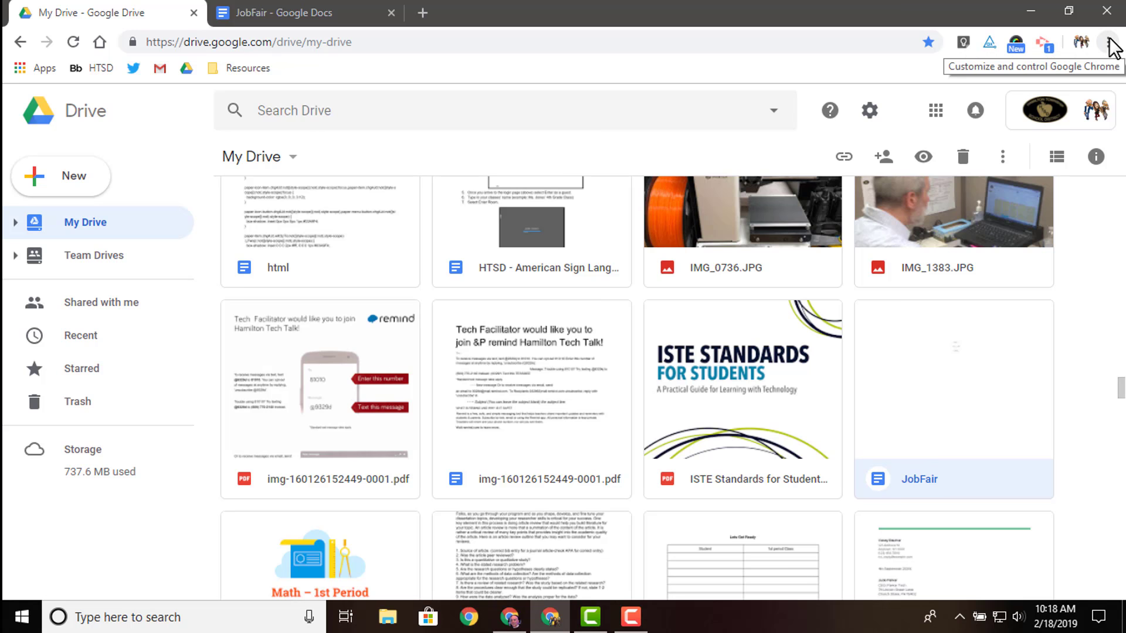
Relocate JobFair from My Drive to Example Folder 1 › Untitled folder using Move to.
left_click(1003, 159)
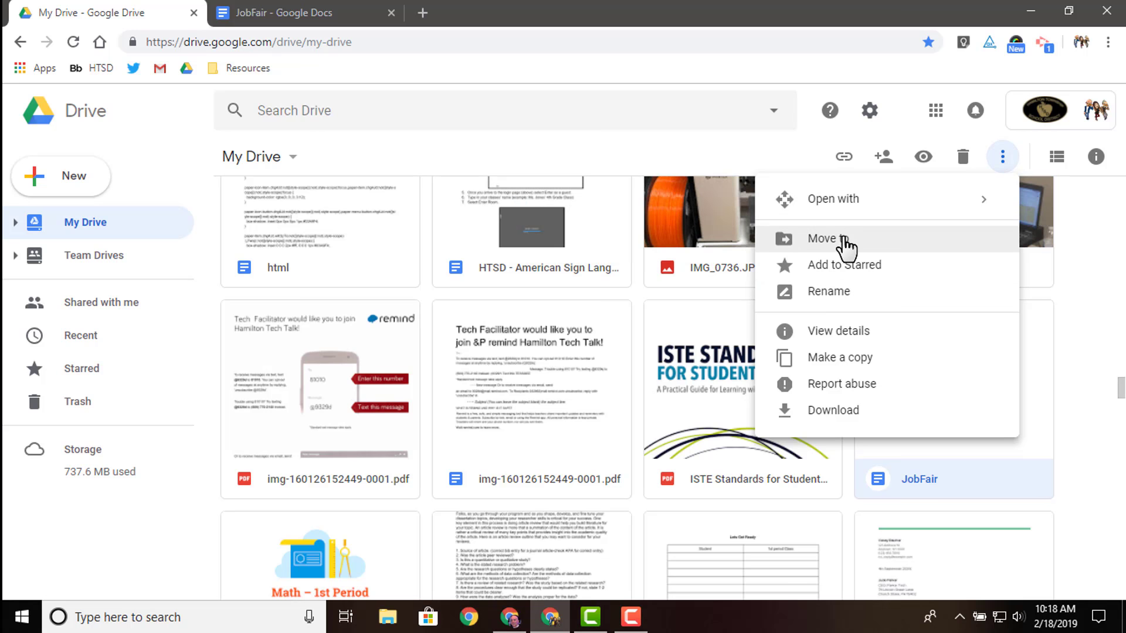
left_click(845, 239)
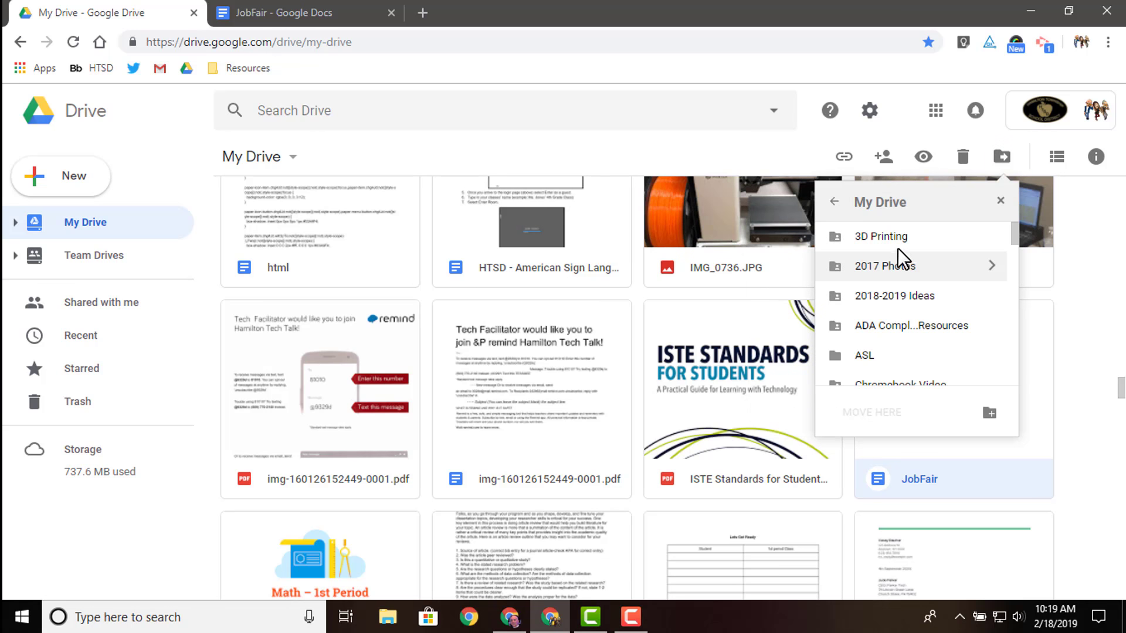
scroll(903, 261, "down", 3)
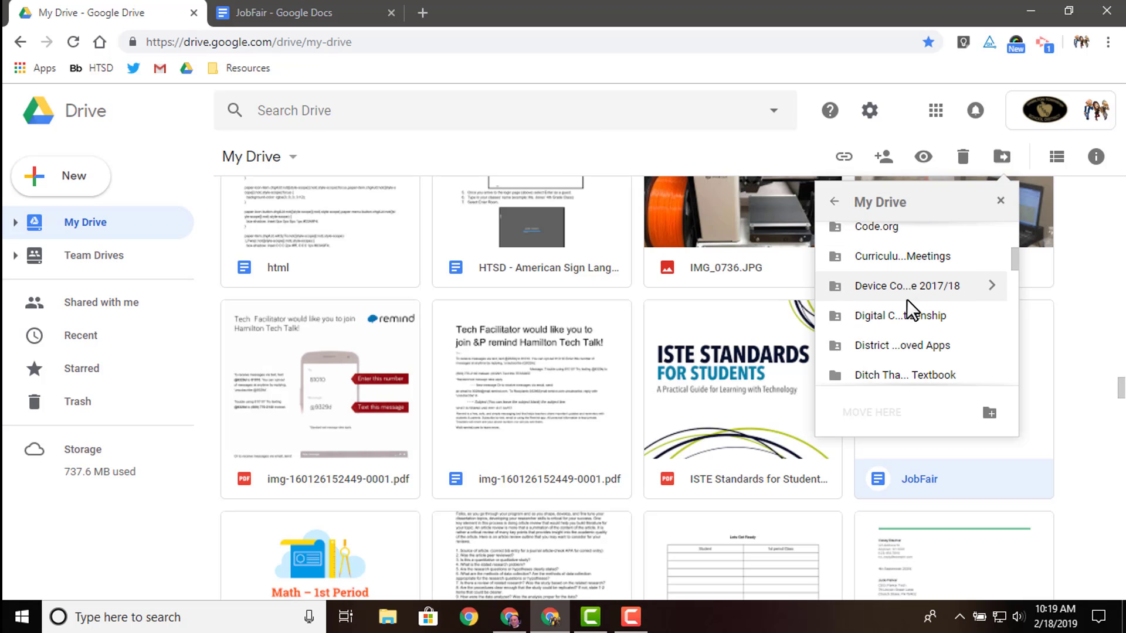
scroll(916, 333, "down", 3)
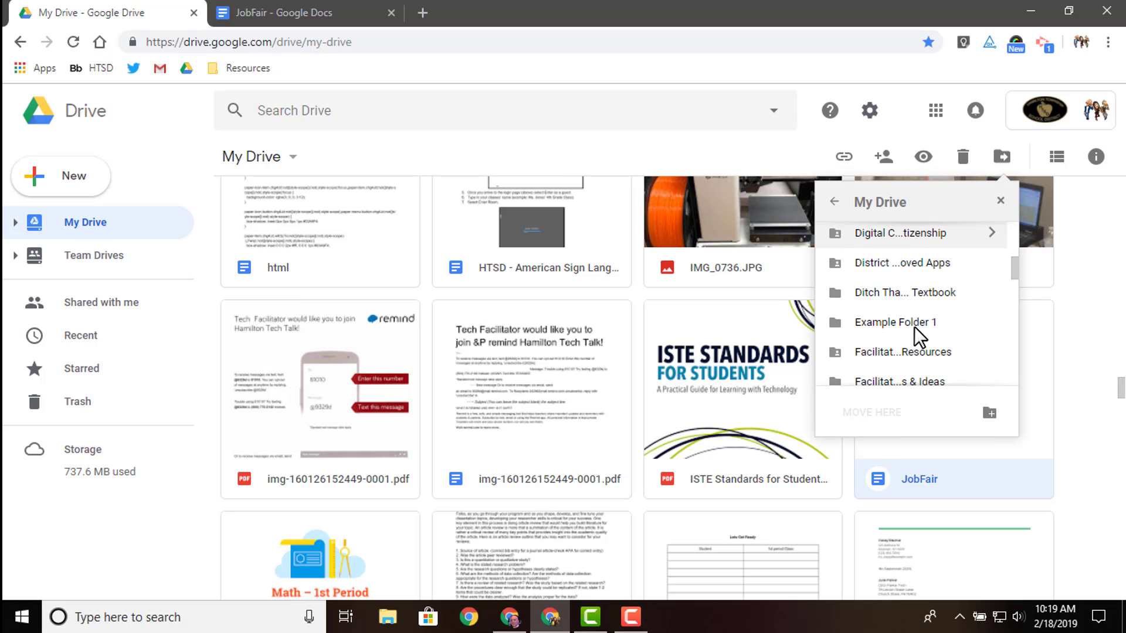
left_click(900, 323)
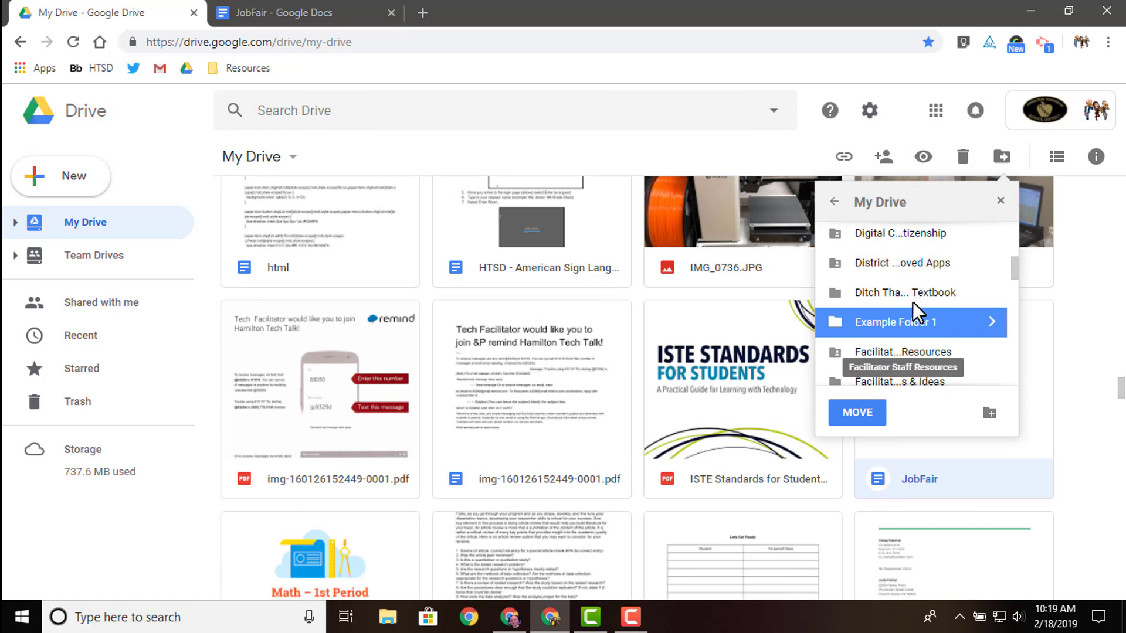
left_click(991, 321)
left_click(906, 241)
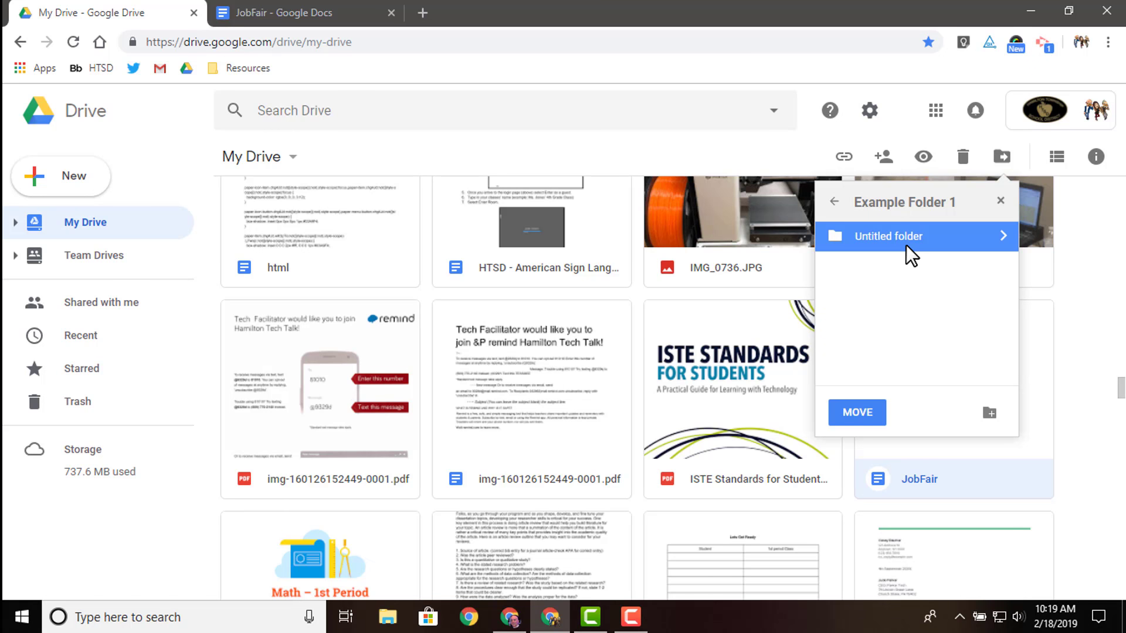
left_click(858, 412)
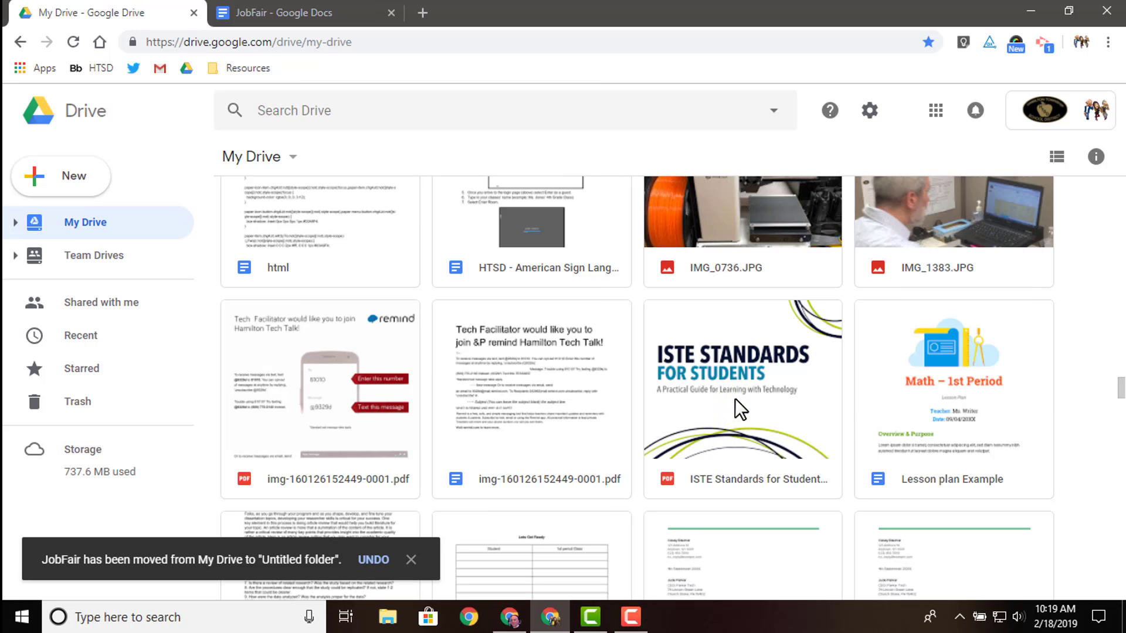
scroll(734, 399, "up", 2)
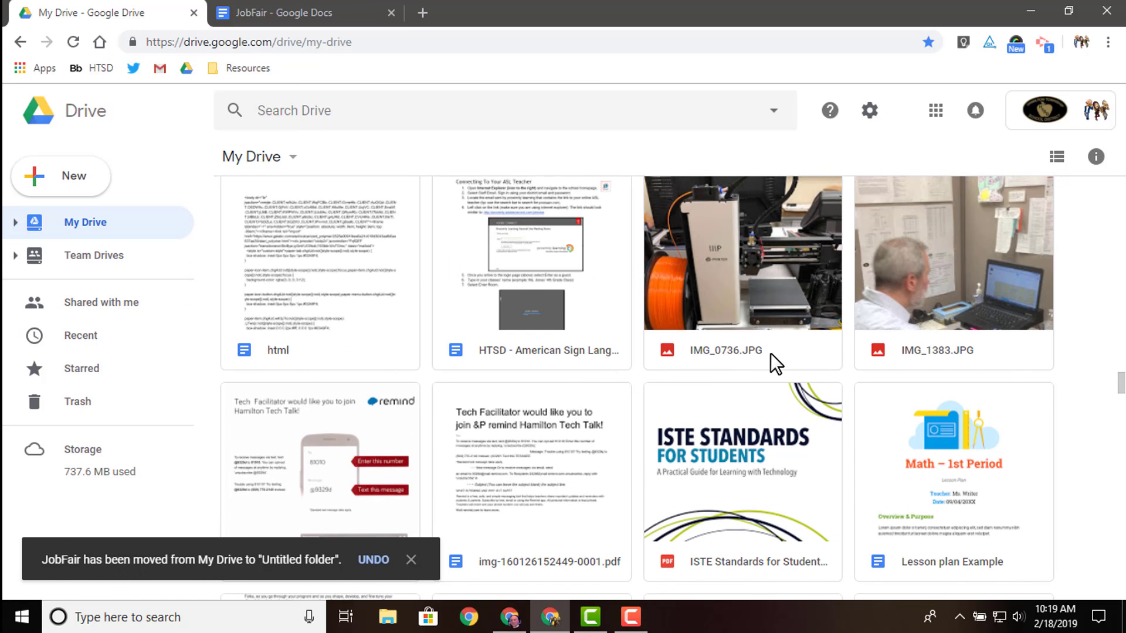
Drag IMG_1383.JPG from the My Drive grid onto Example Folder 1 in the sidebar tree.
left_click(16, 217)
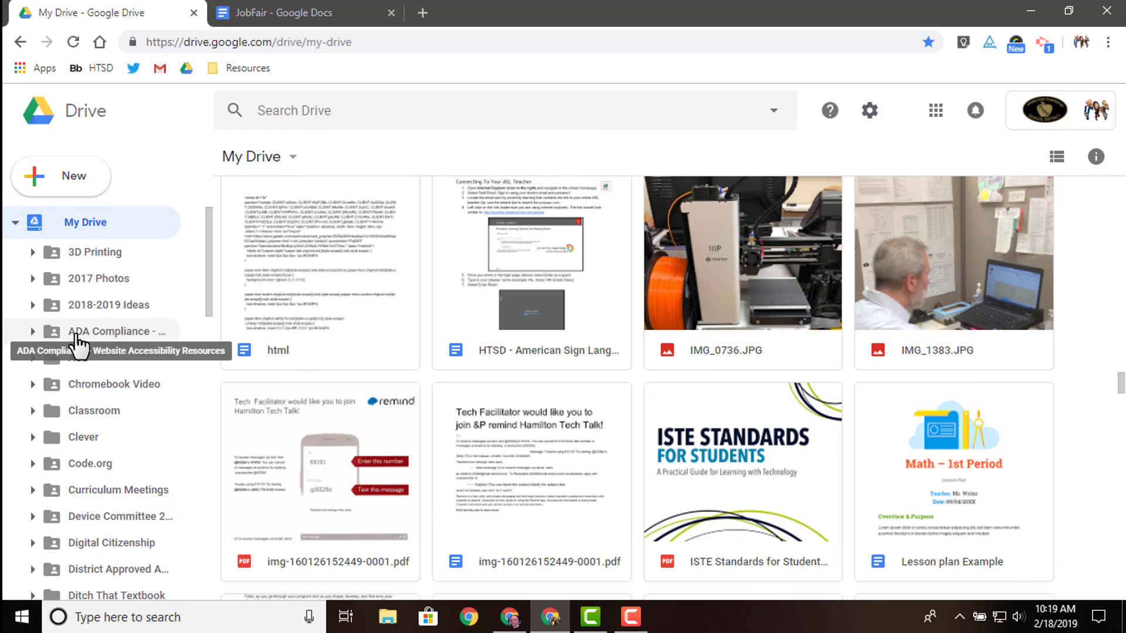
scroll(76, 341, "down", 4)
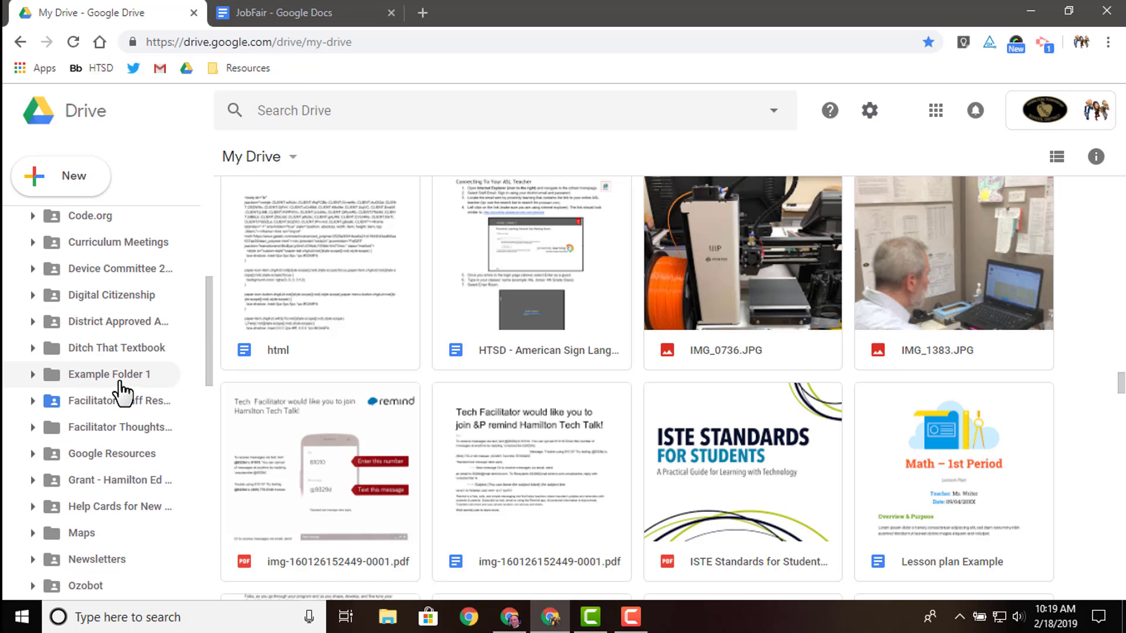
left_click_drag(944, 255, 107, 371)
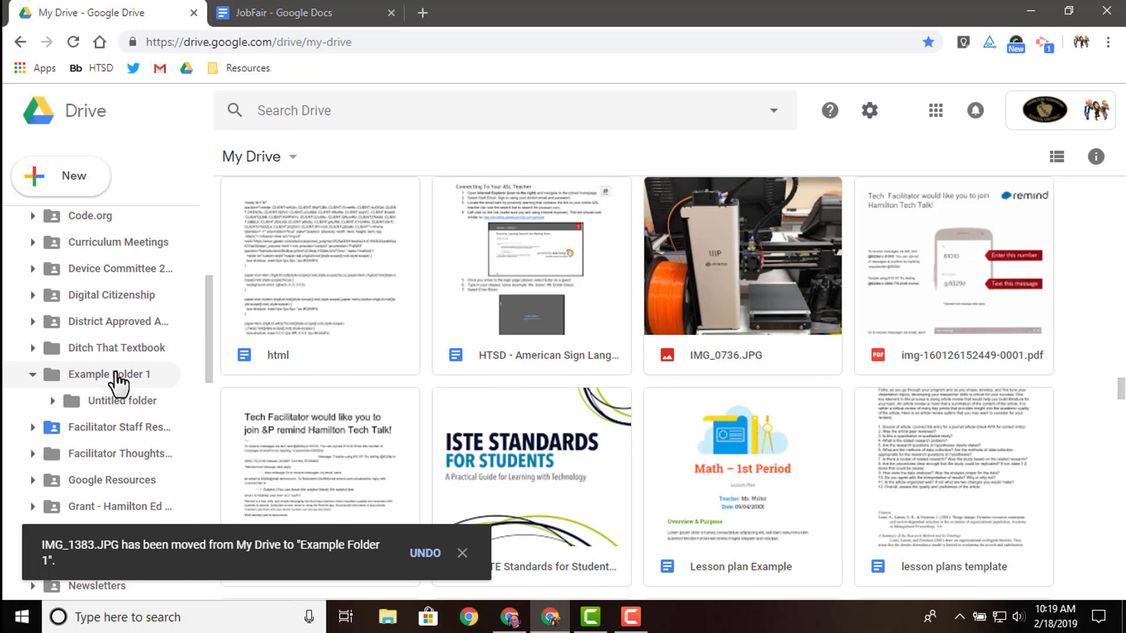
scroll(264, 352, "down", 1)
scroll(262, 345, "up", 5)
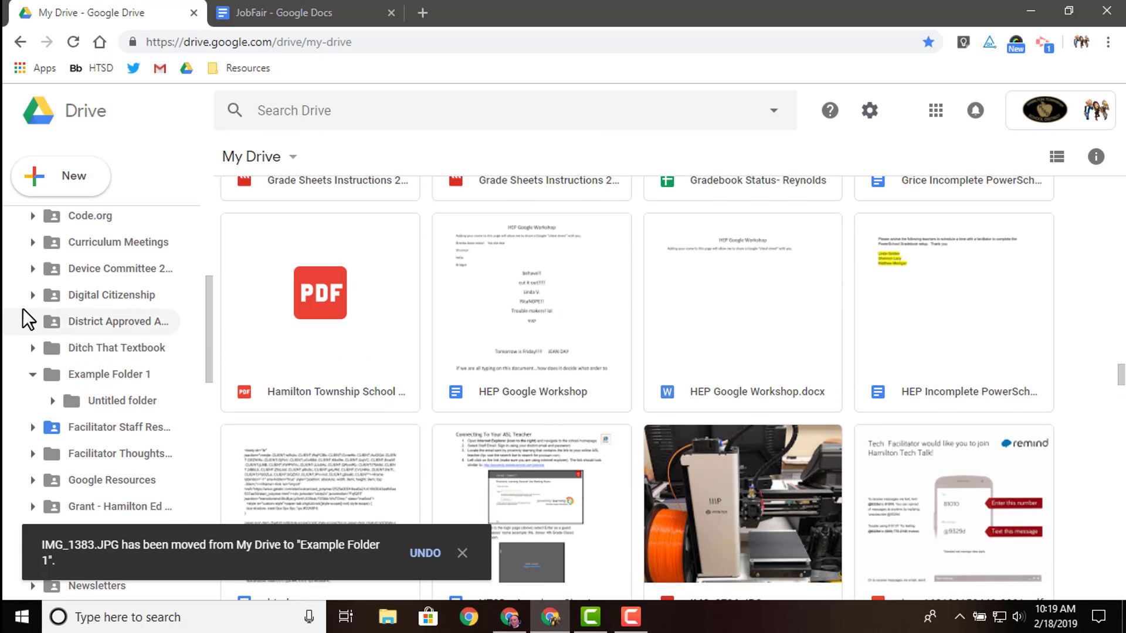
scroll(69, 287, "up", 4)
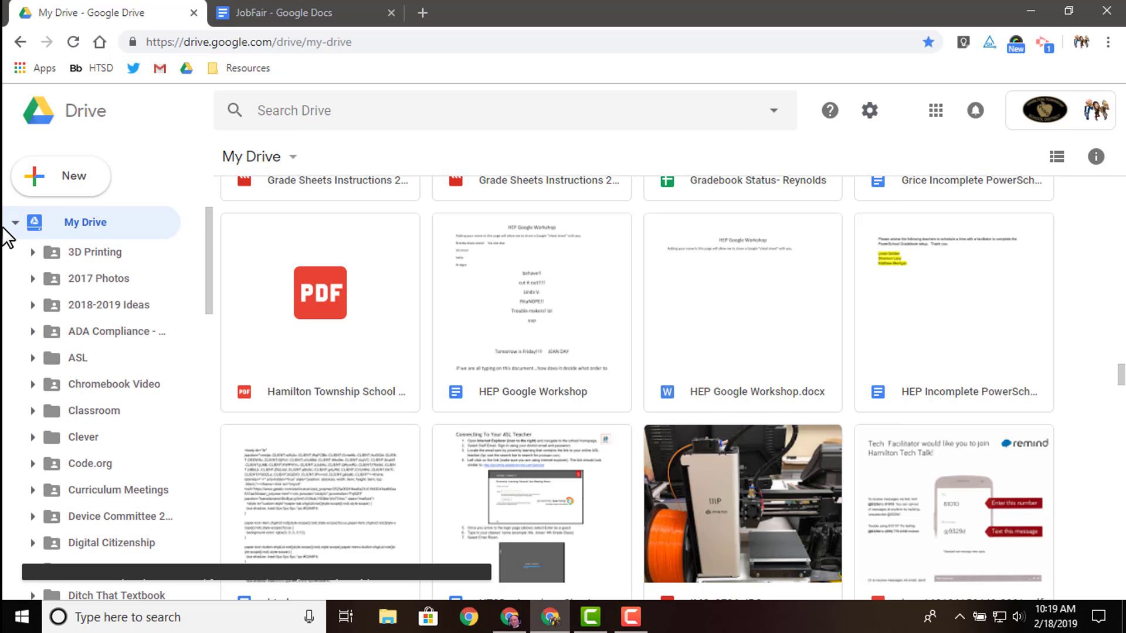
Collapse the My Drive tree and select Faculty Meeting Minutes - February in Shared with me.
left_click(14, 224)
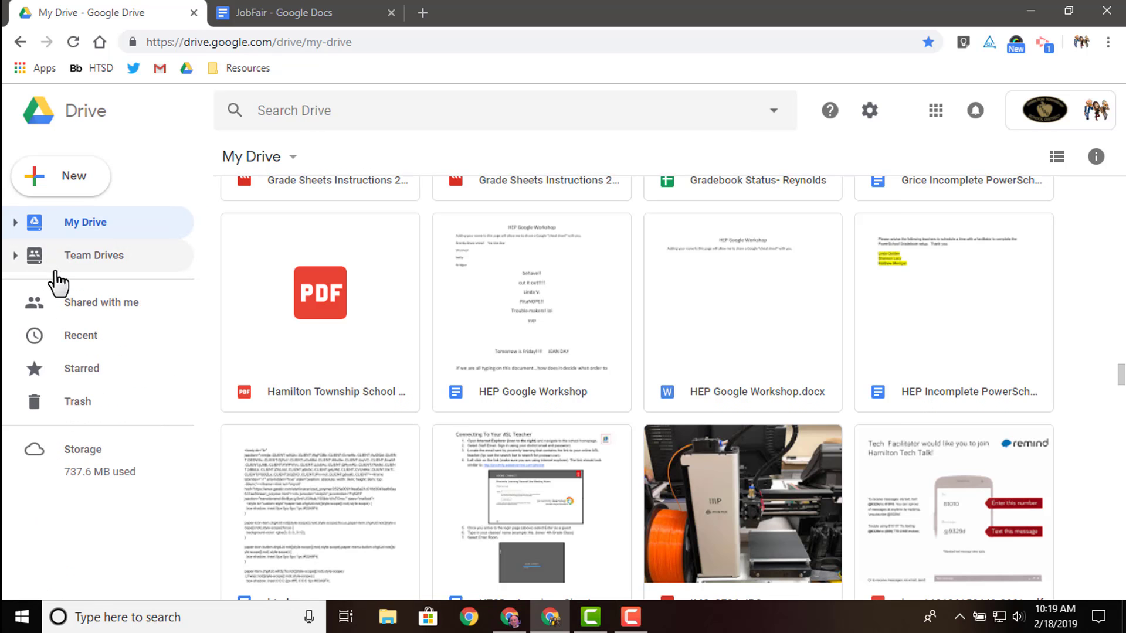
left_click(112, 308)
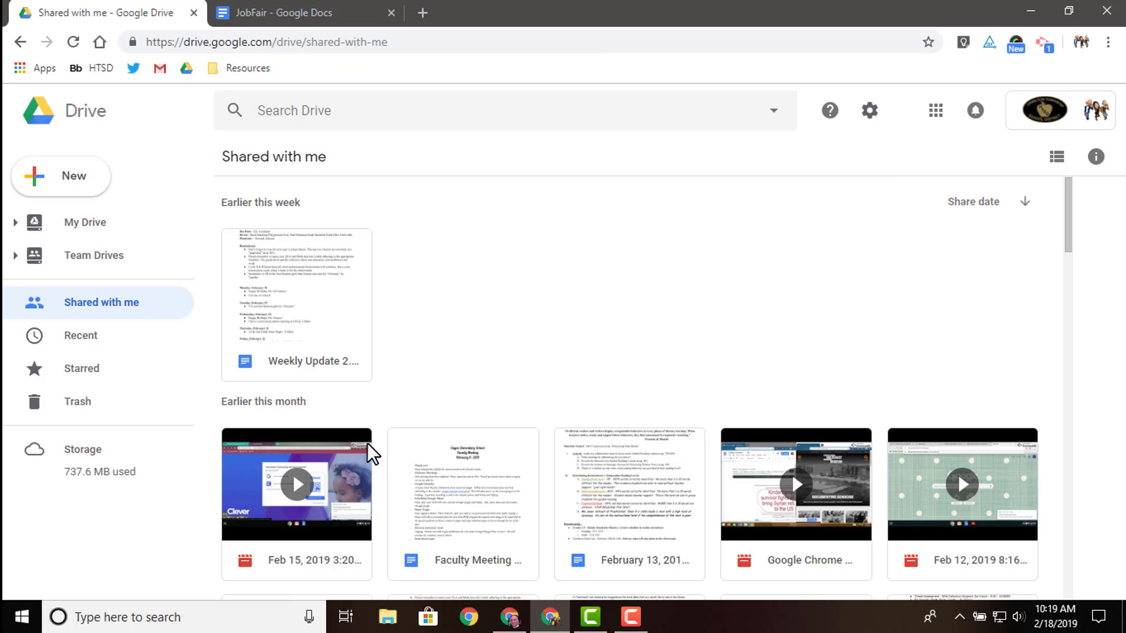
left_click(333, 440)
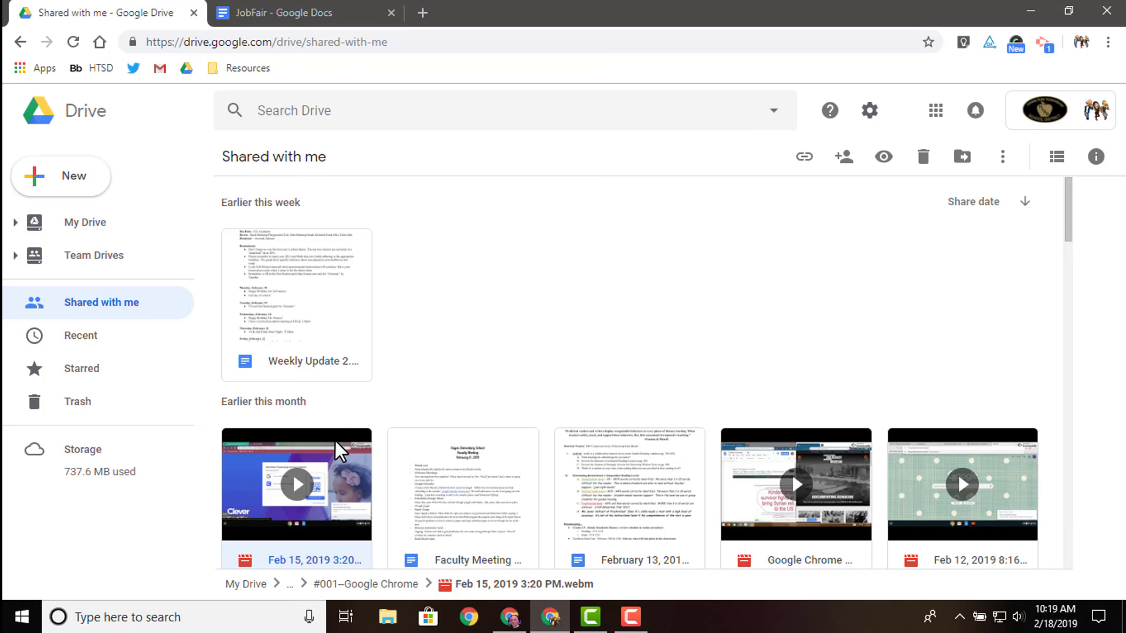
left_click(486, 460)
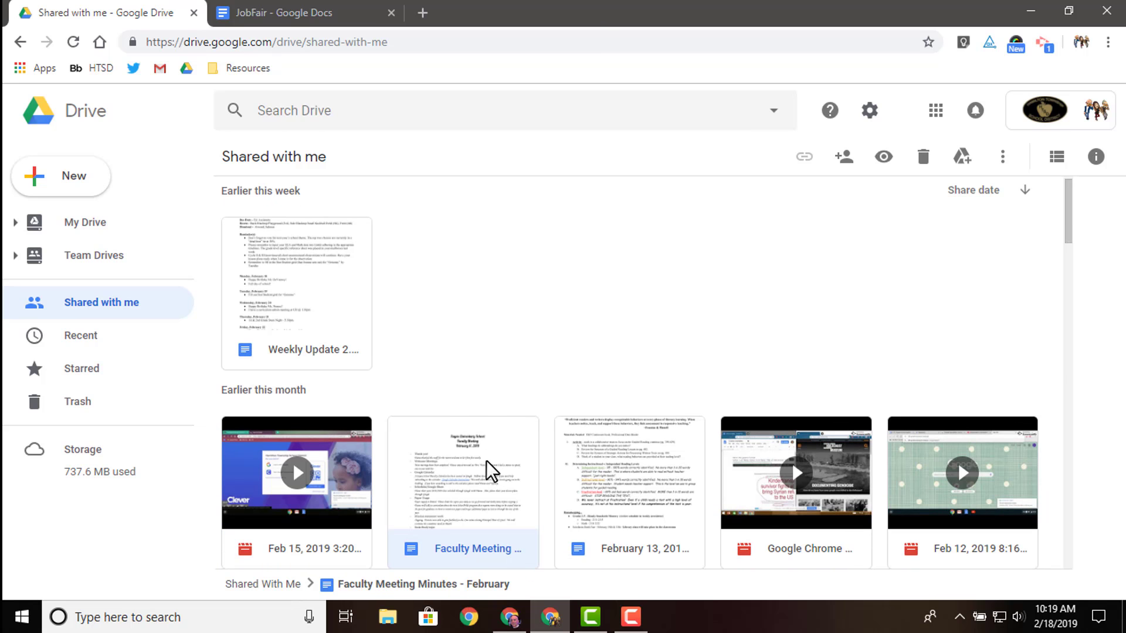
Look at the Share date sort options and dismiss them without changing the order.
scroll(487, 459, "down", 3)
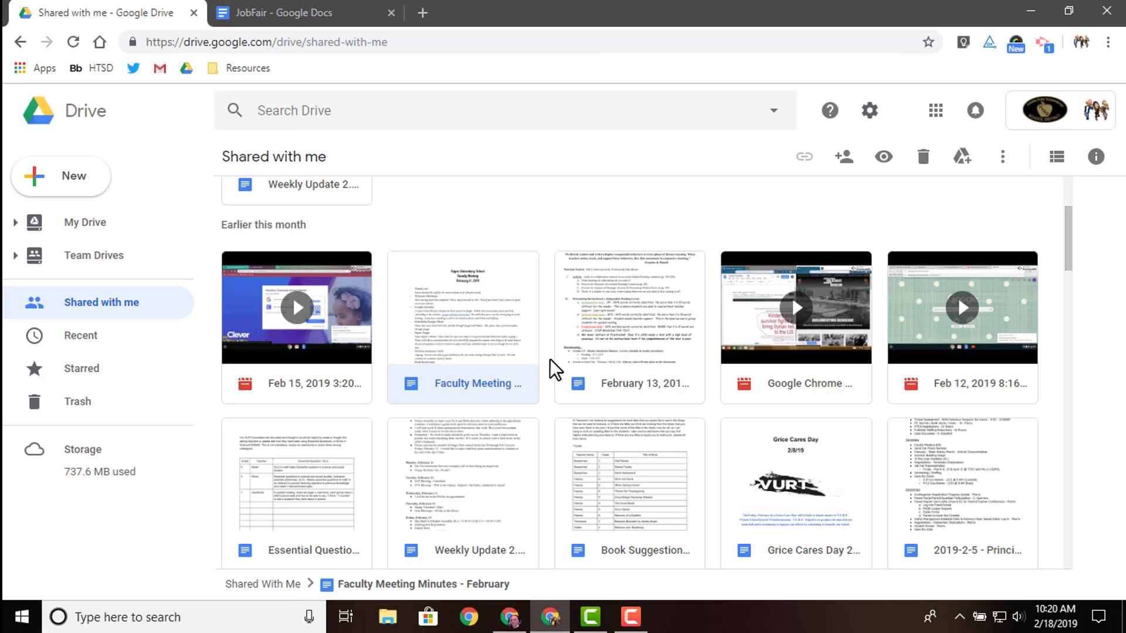
scroll(645, 322, "up", 3)
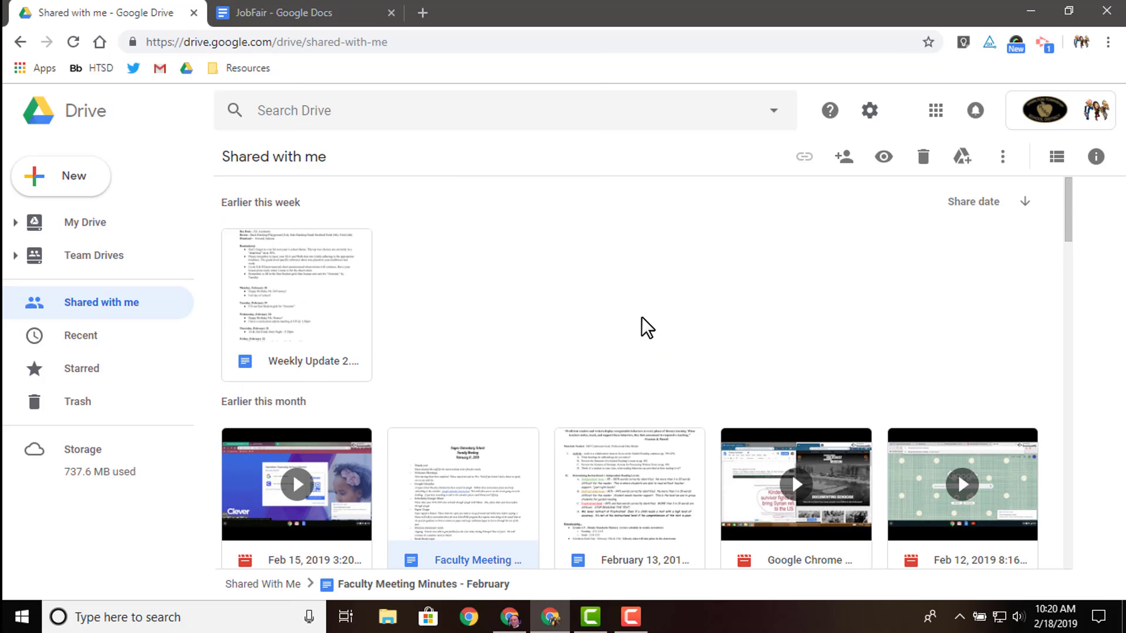
left_click(1003, 212)
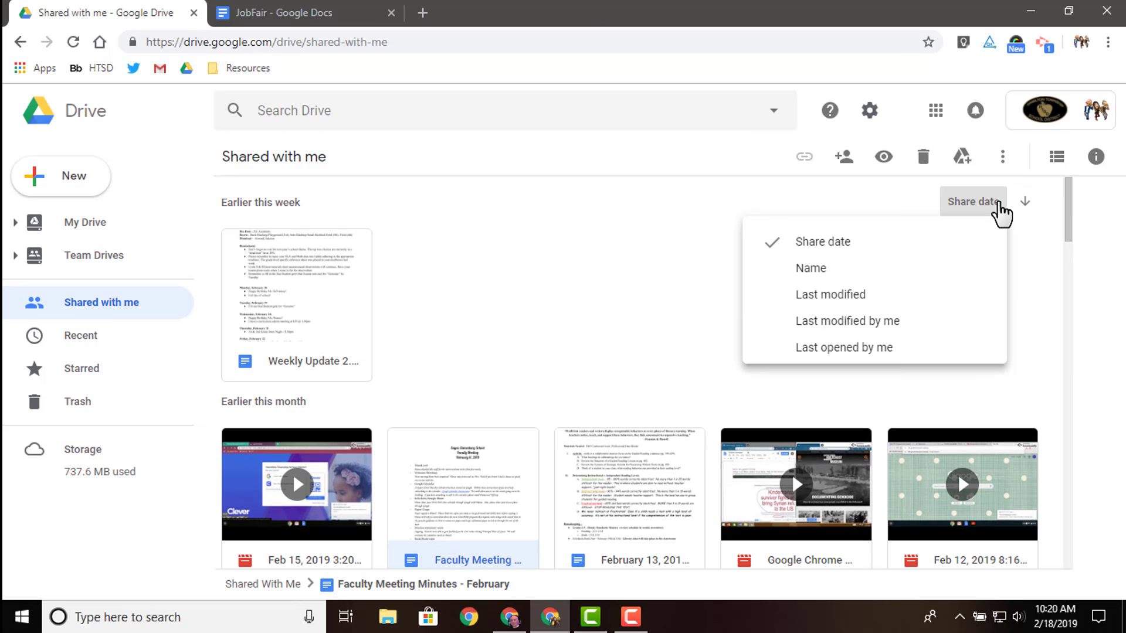
scroll(540, 291, "down", 1)
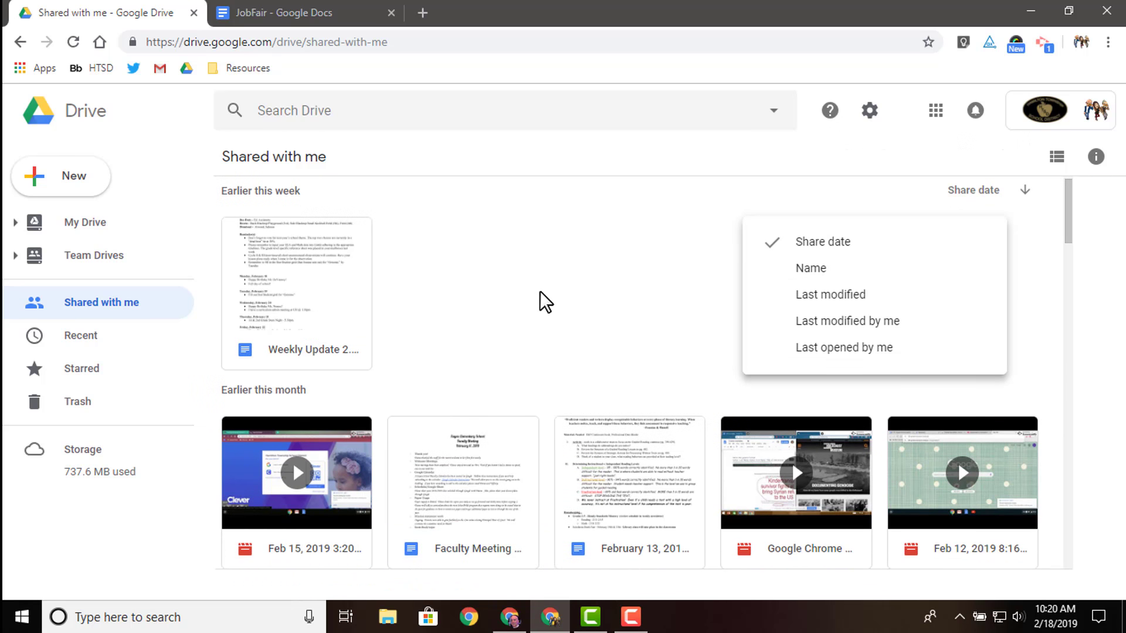
left_click(540, 291)
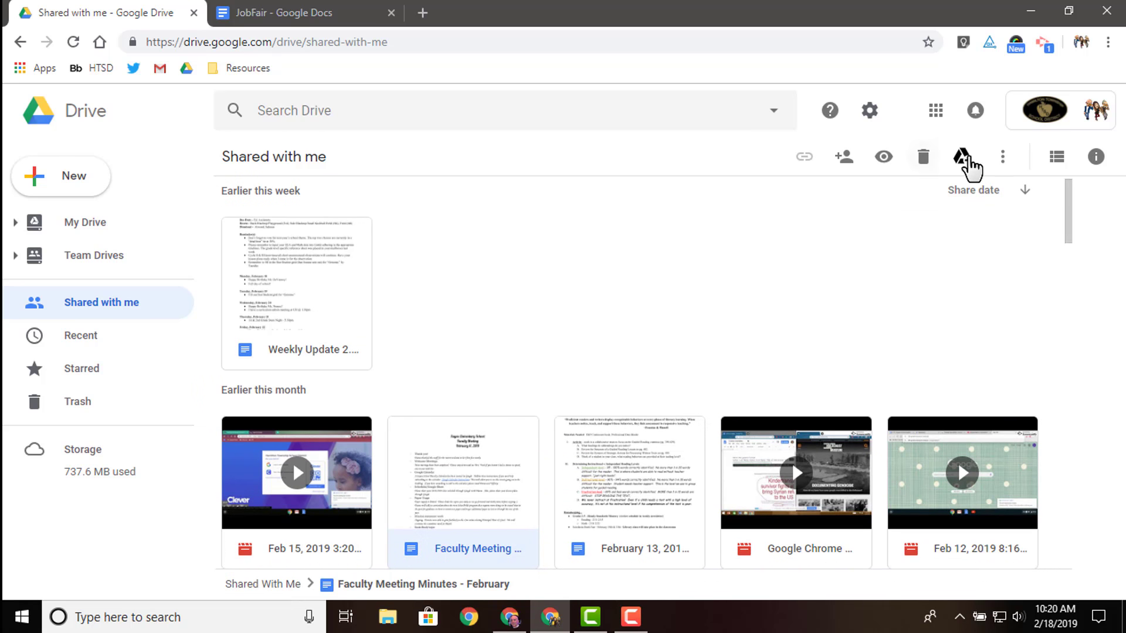
Add the shared Faculty Meeting Minutes - February doc to My Drive, placing it in Example Folder 1.
left_click(962, 156)
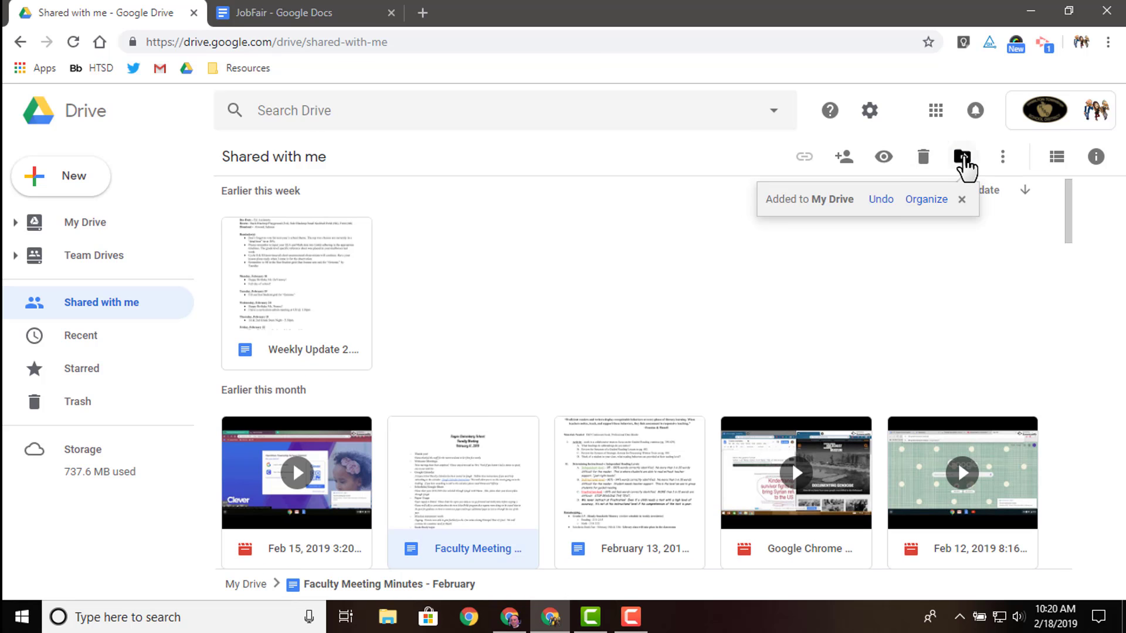
left_click(928, 200)
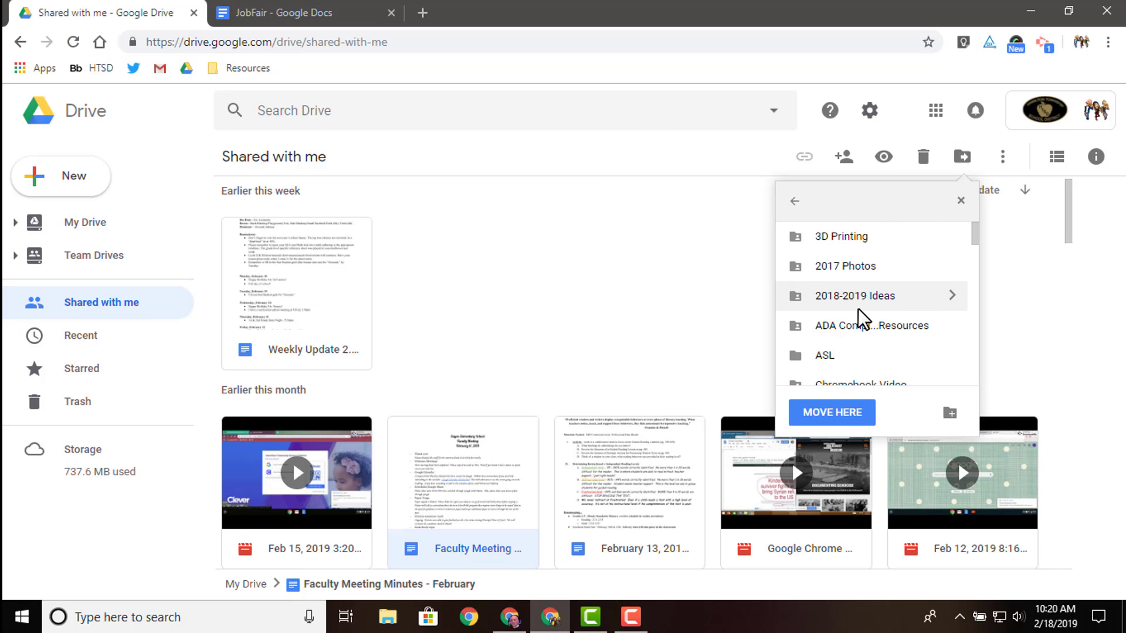
scroll(881, 315, "down", 3)
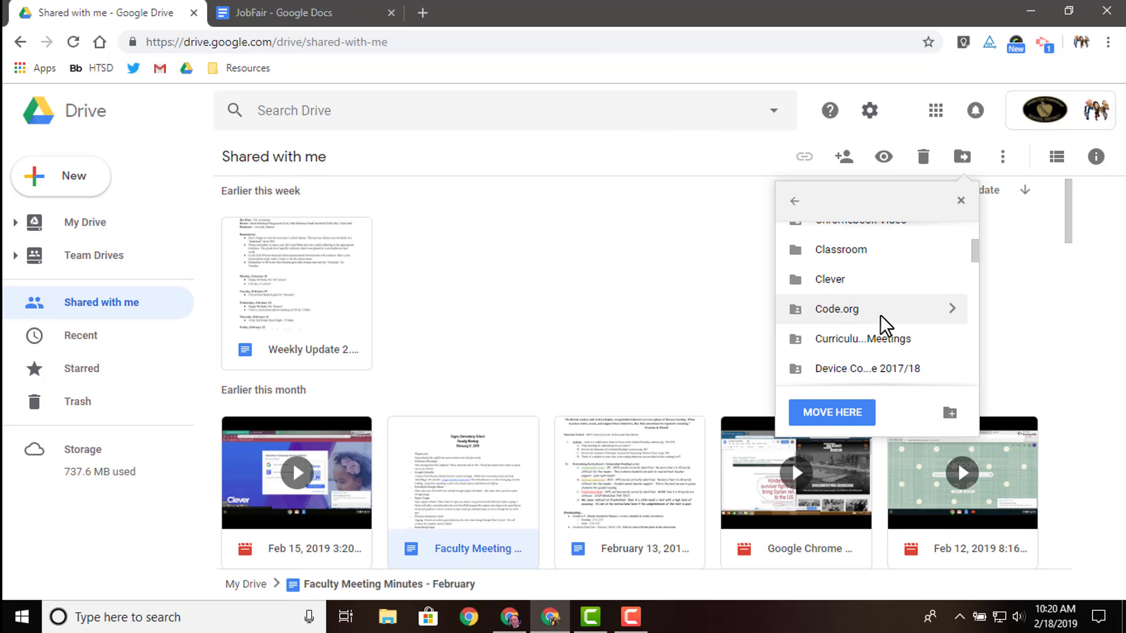
scroll(881, 315, "down", 2)
scroll(882, 325, "up", 2)
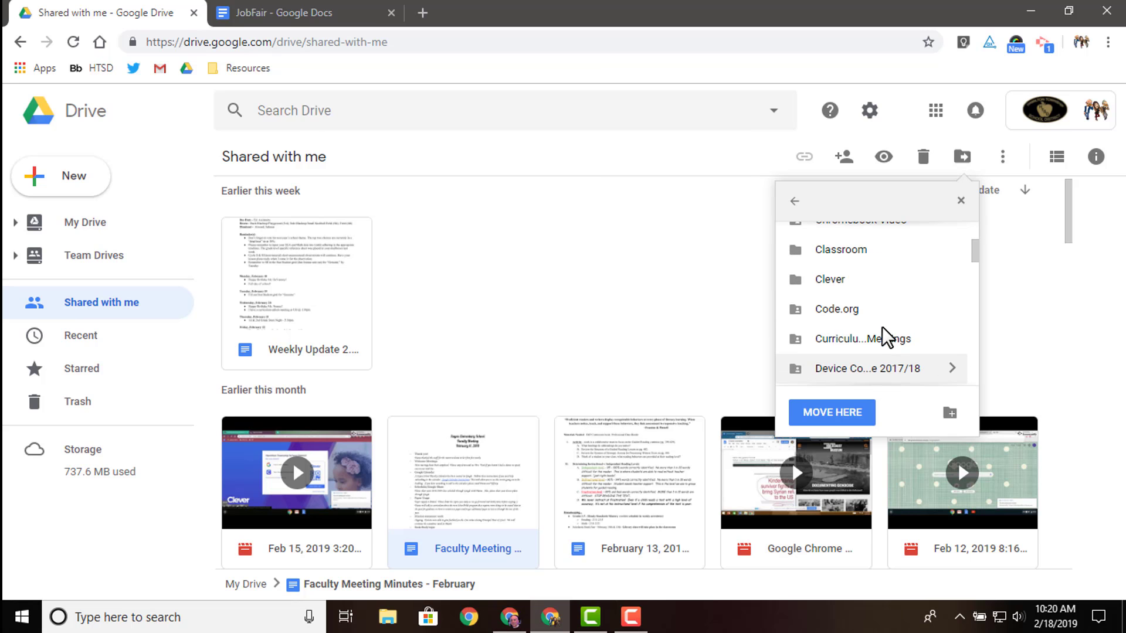
scroll(882, 328, "down", 3)
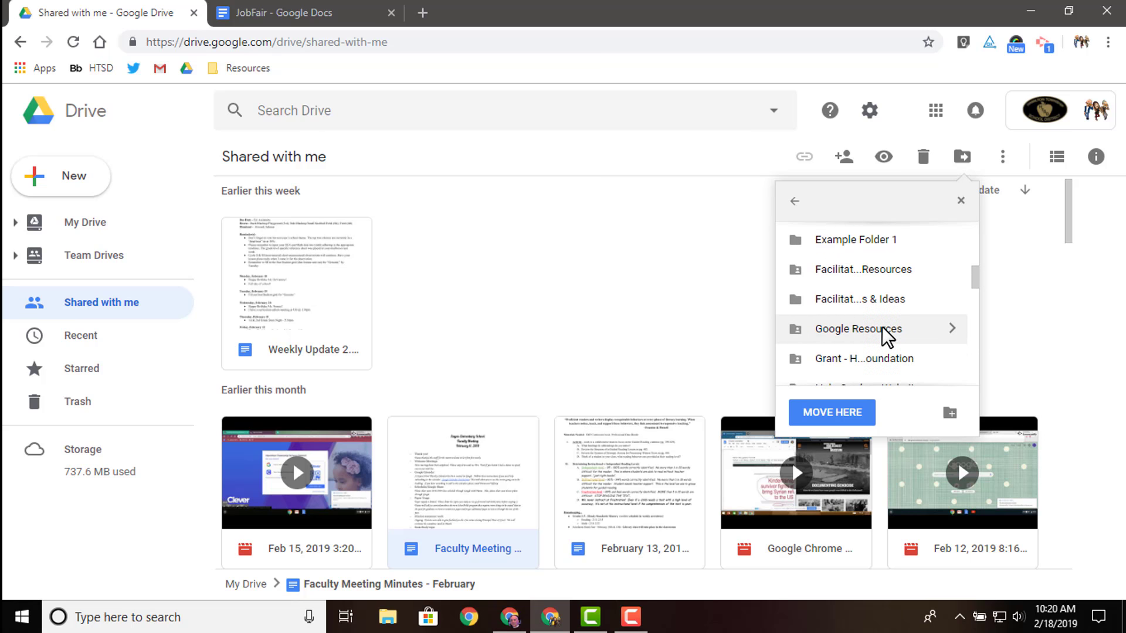
left_click(867, 244)
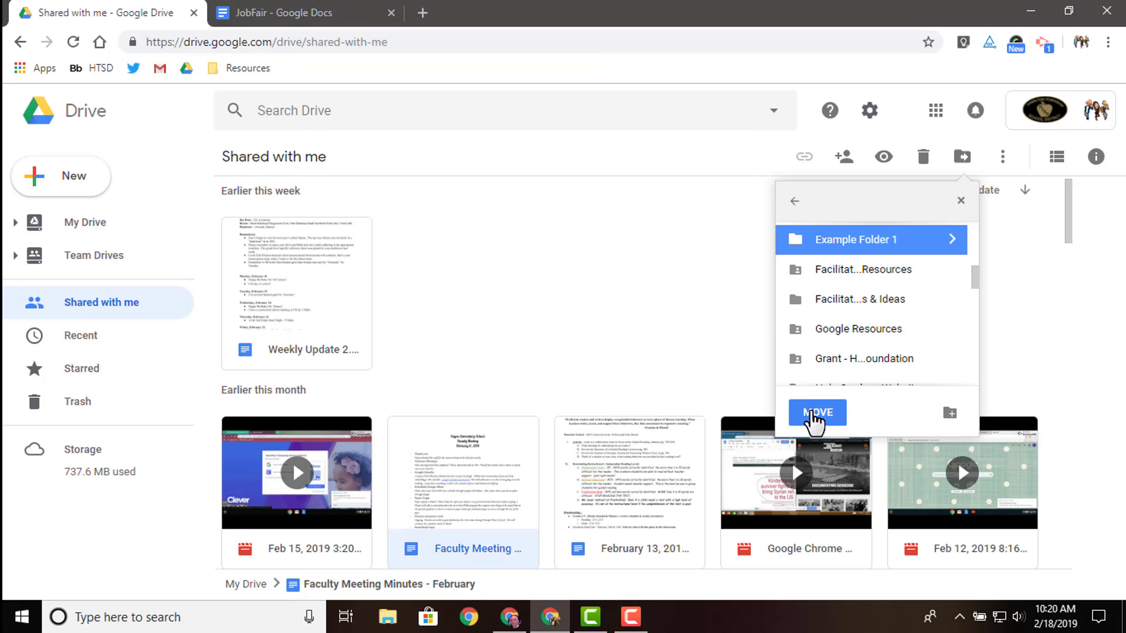
left_click(812, 417)
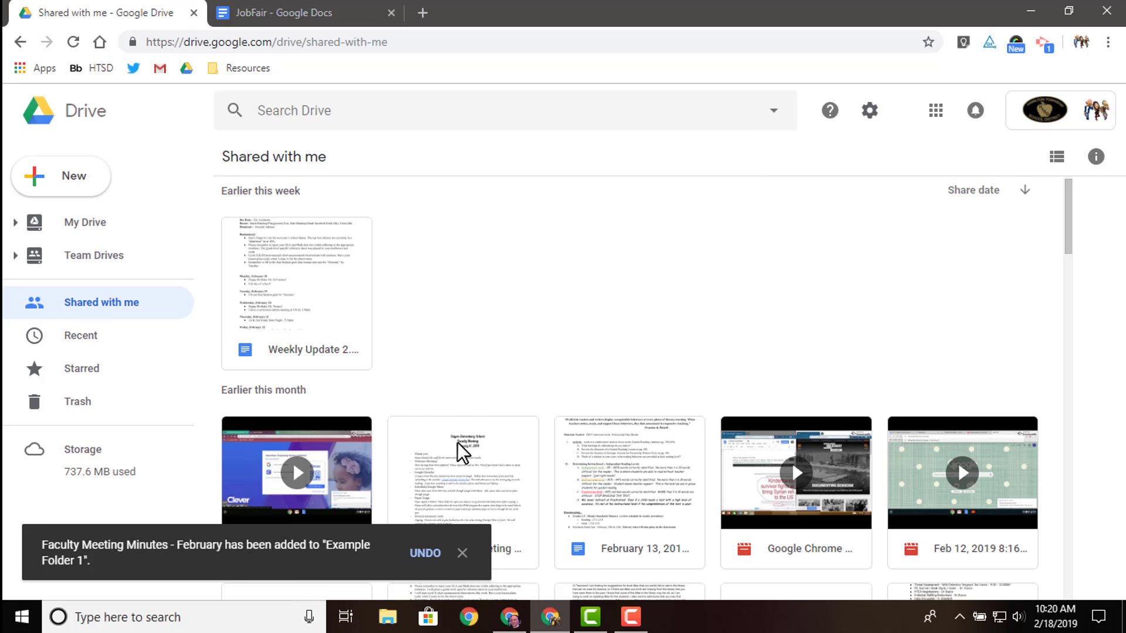
Open Example Folder 1 from My Drive and select the IMG_1383.JPG photo.
left_click(90, 221)
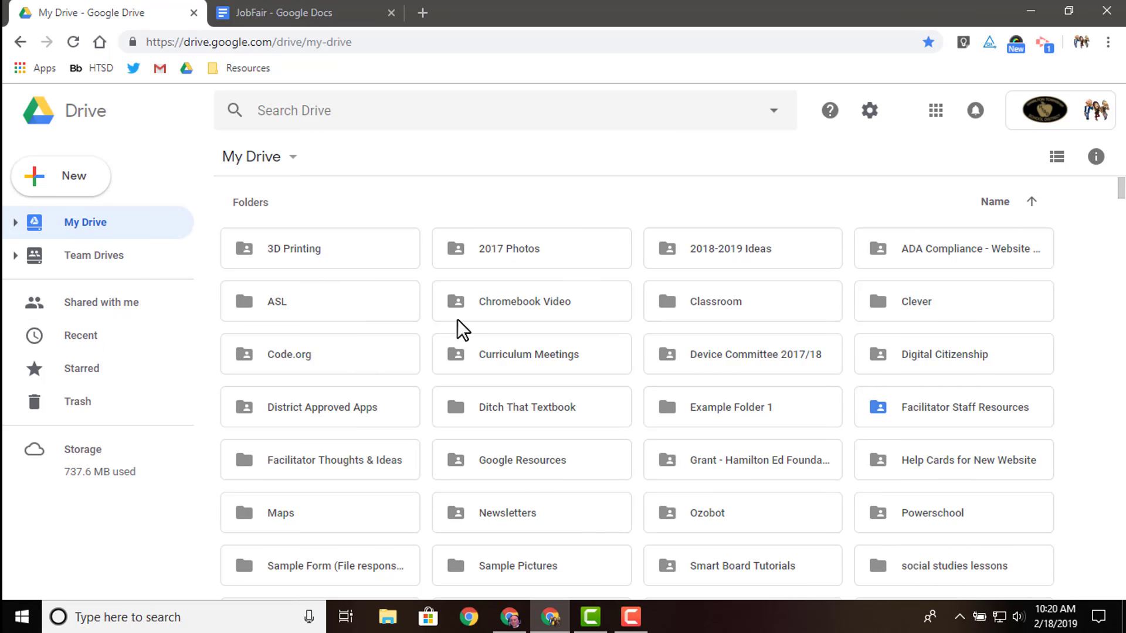
double_click(751, 405)
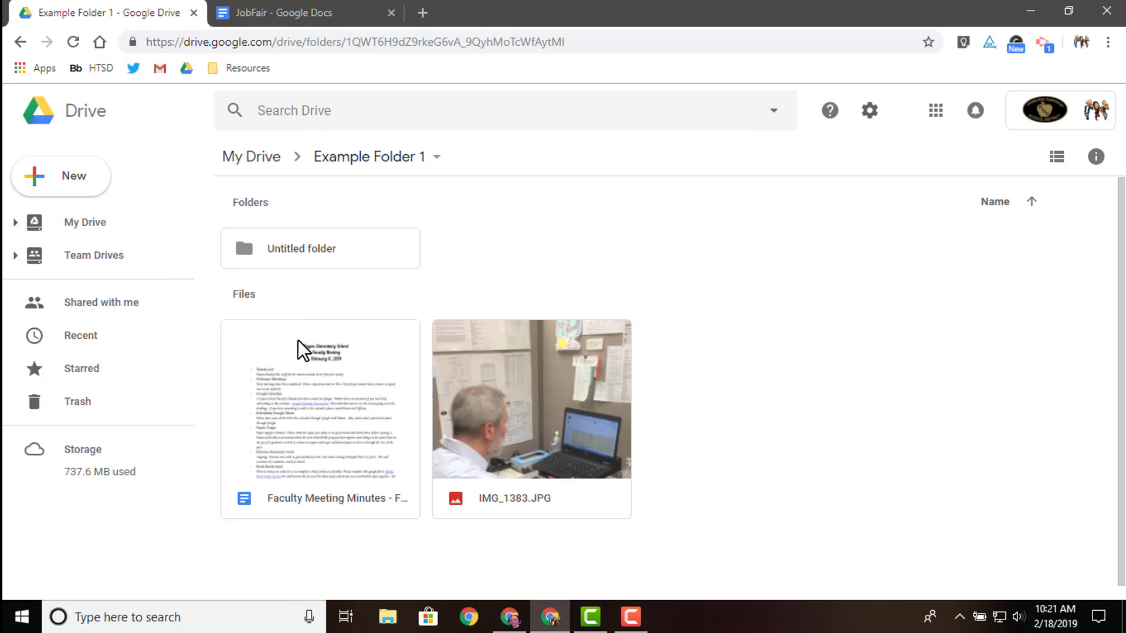
left_click(349, 371)
left_click(488, 381)
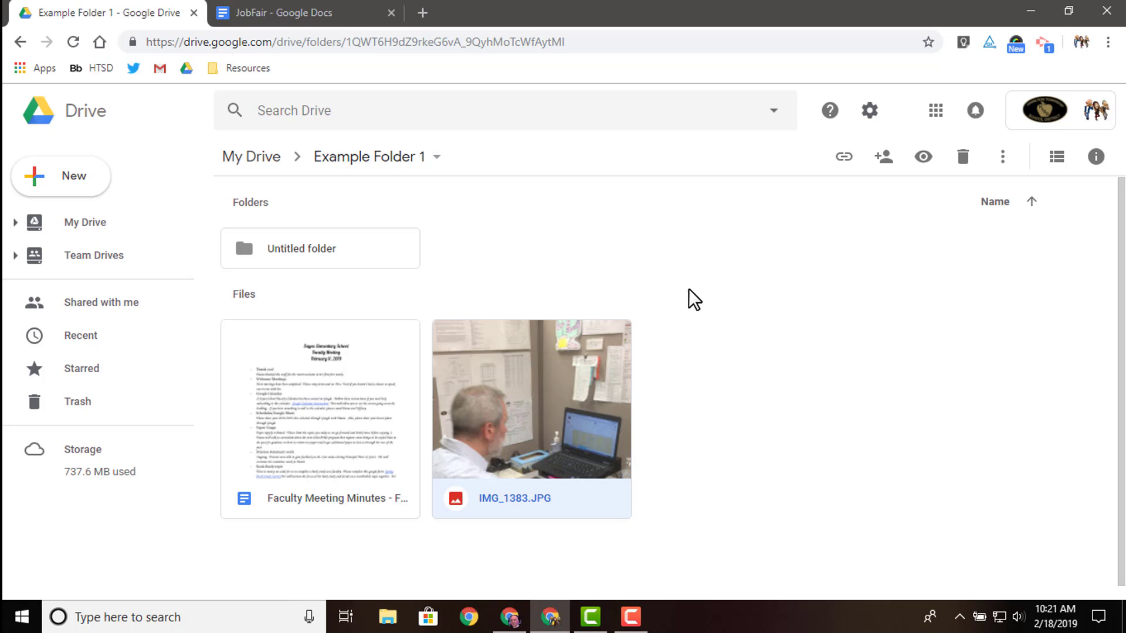
Start sharing IMG_1383.JPG, adding two suggested colleagues as recipients and checking the access choices.
left_click(883, 157)
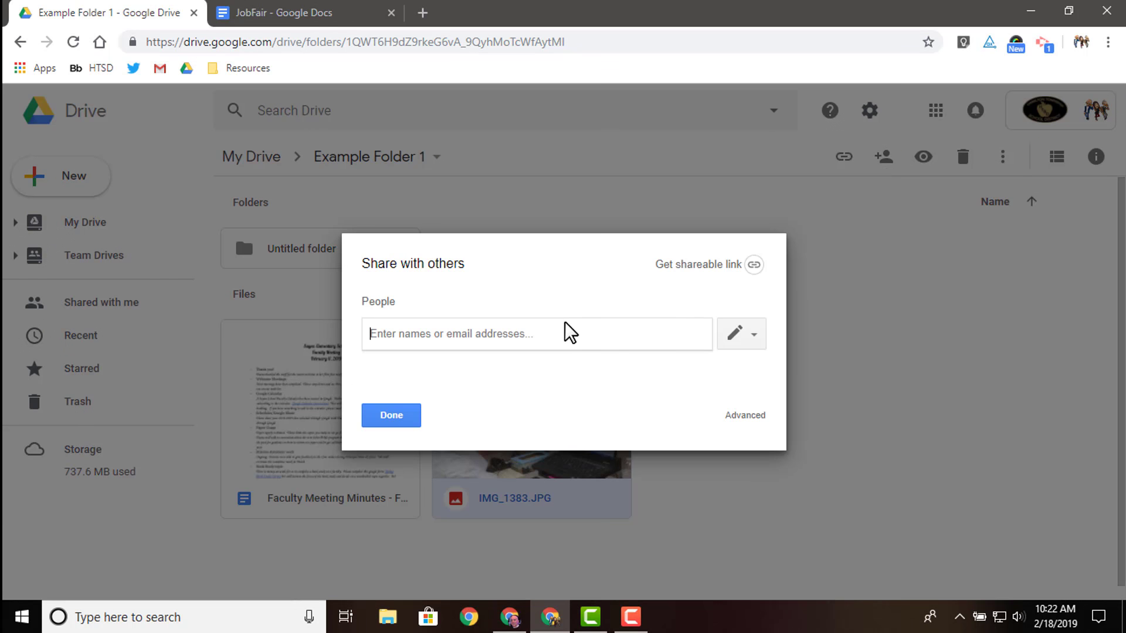
type("cc")
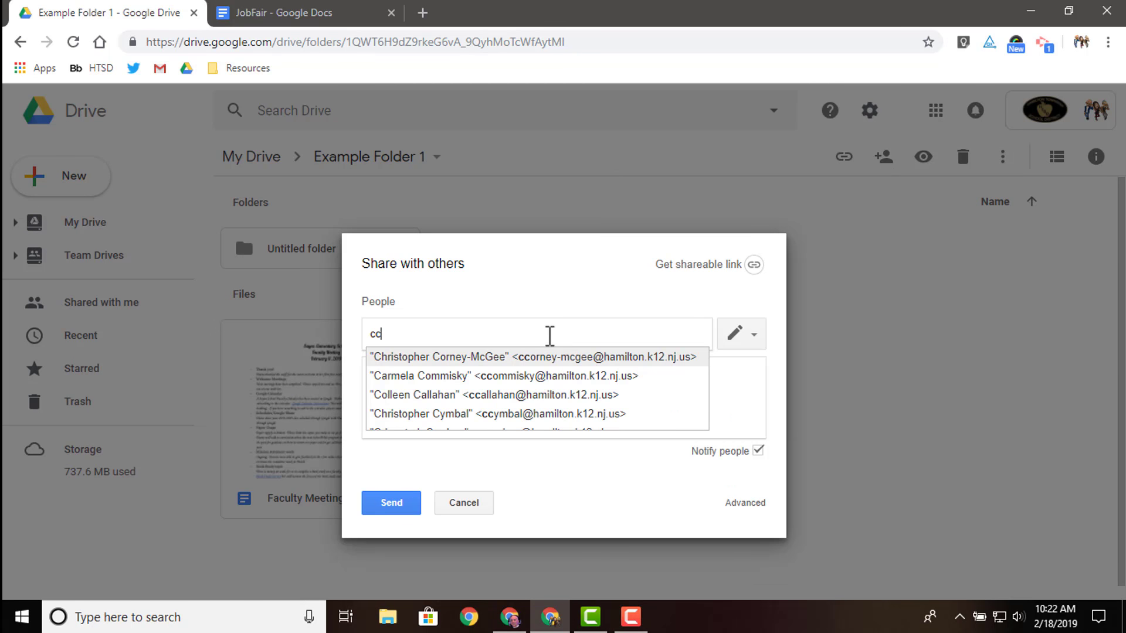
left_click(515, 359)
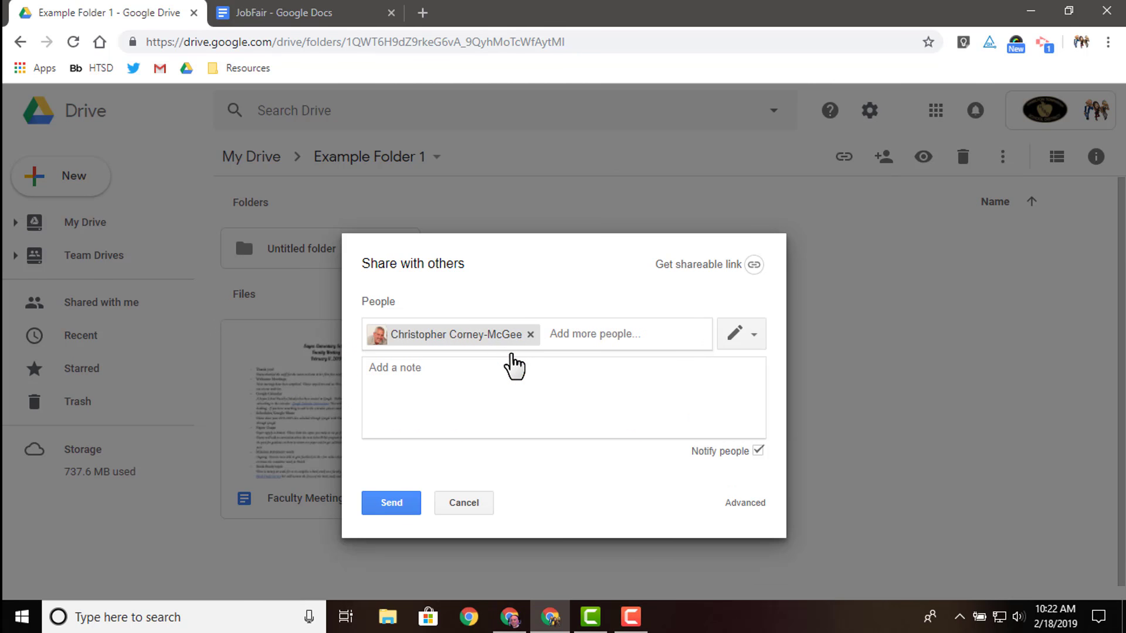
type("jv")
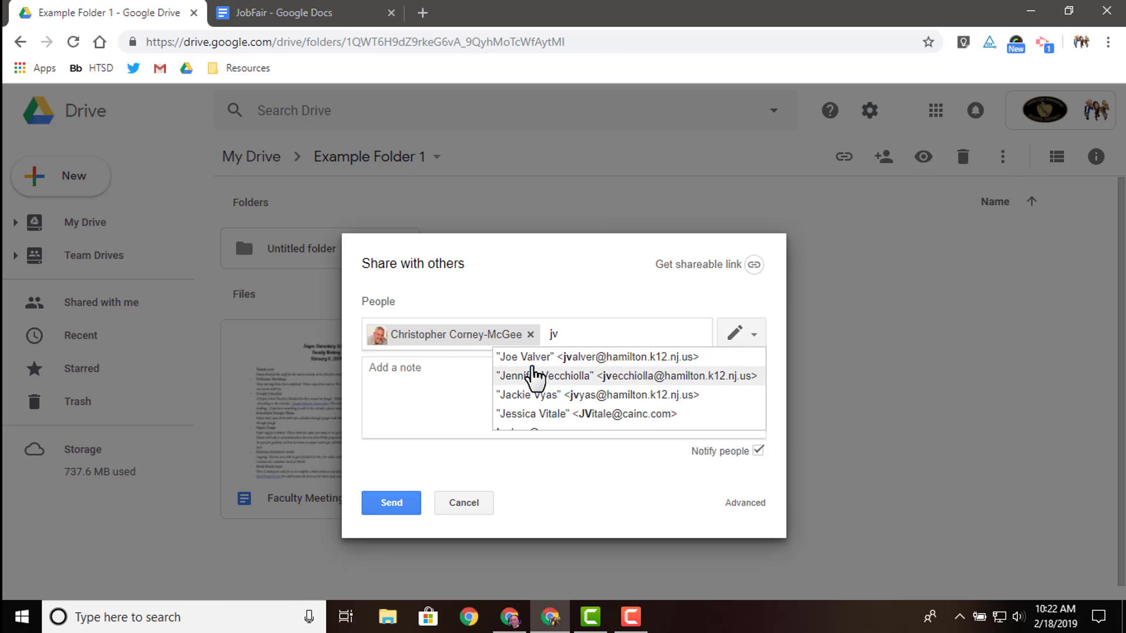
left_click(535, 358)
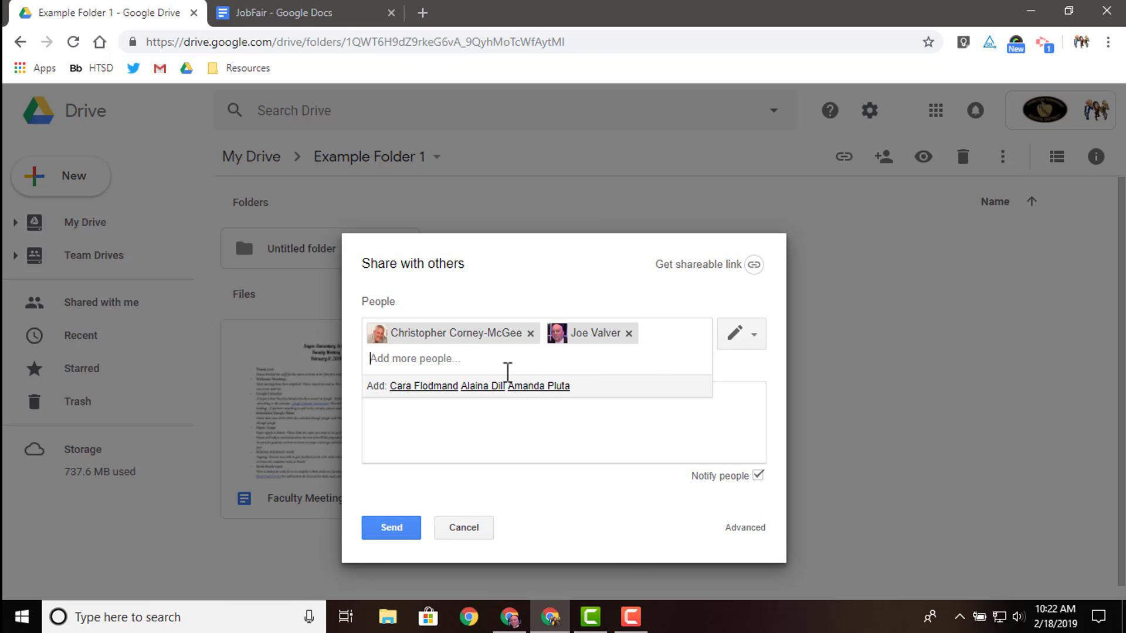
left_click(756, 338)
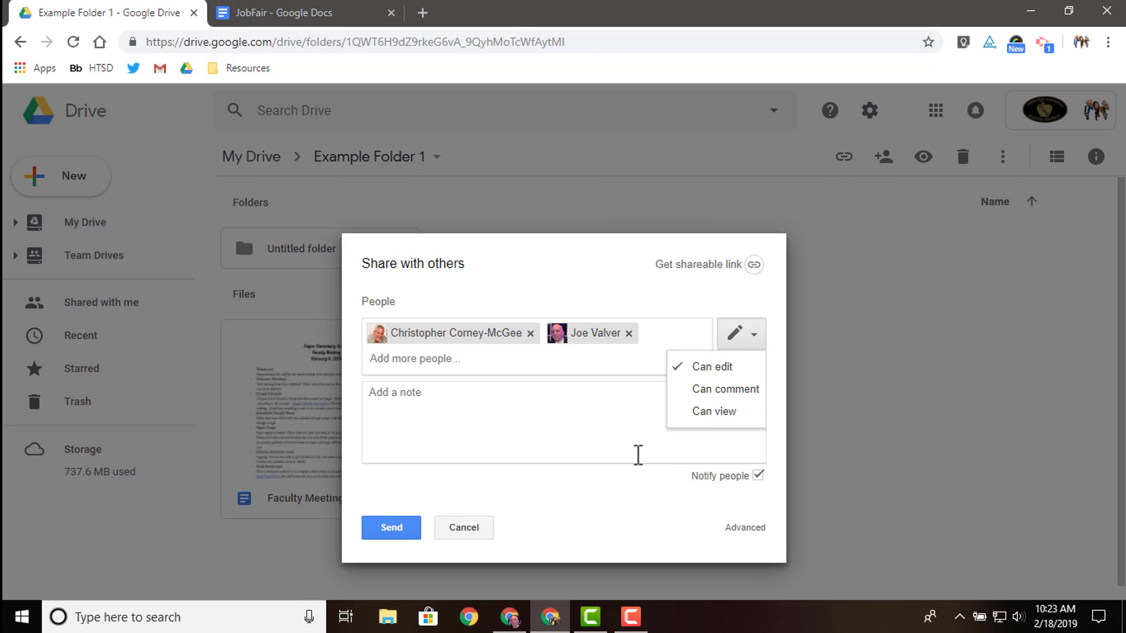
Share IMG_1383.JPG with both colleagues as Can edit, with Notify people off and invitations skipped.
left_click(711, 368)
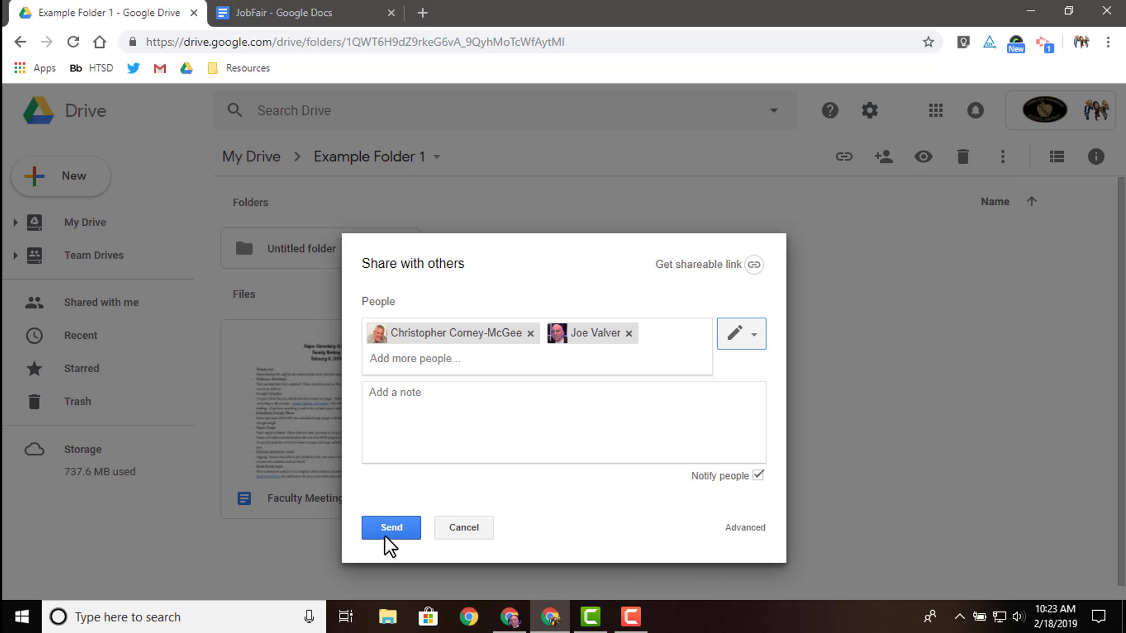
left_click(399, 528)
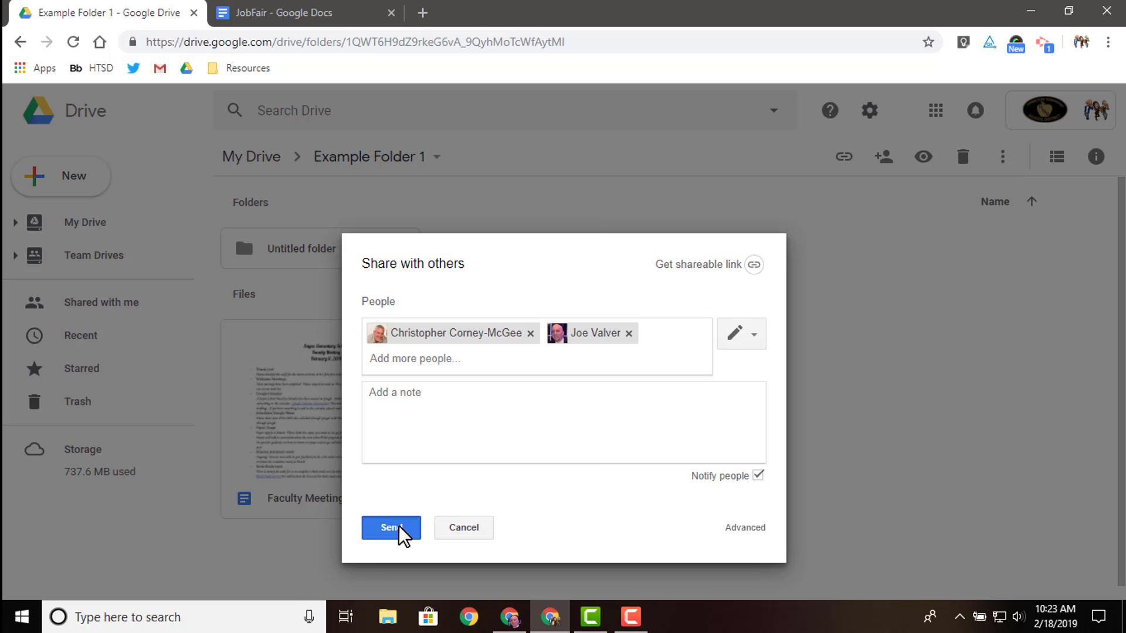
left_click(758, 475)
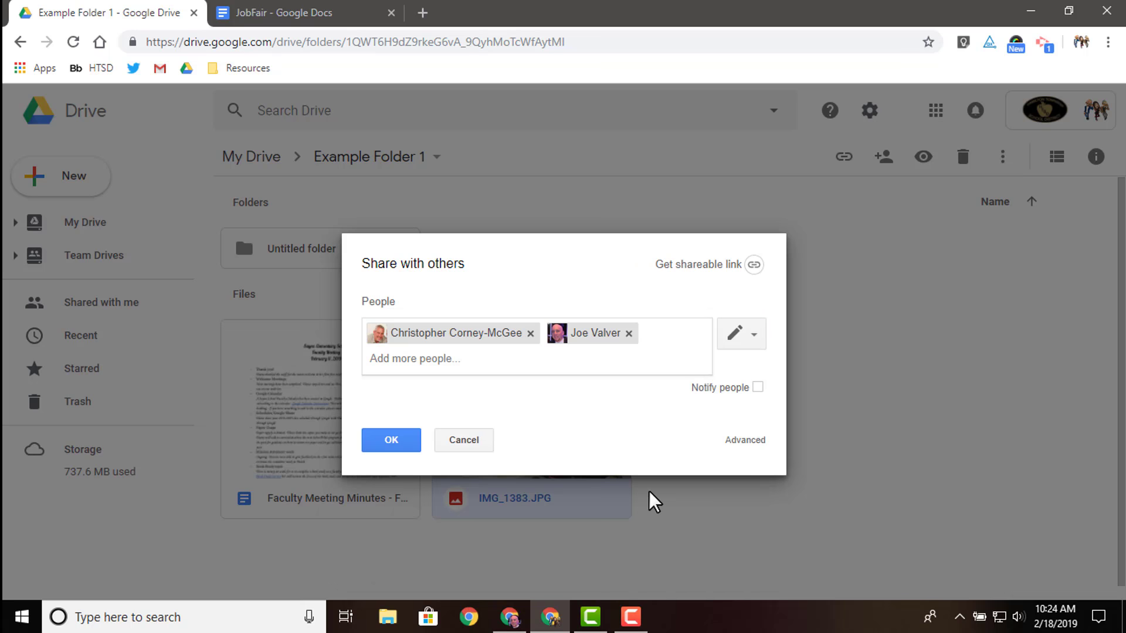
left_click(388, 440)
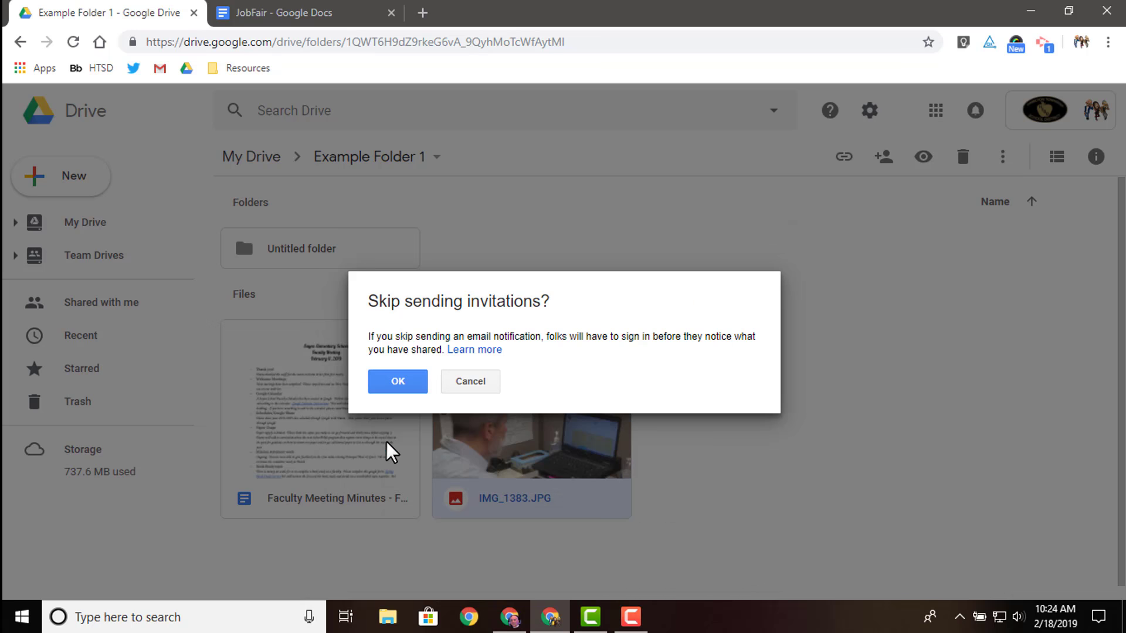
left_click(391, 378)
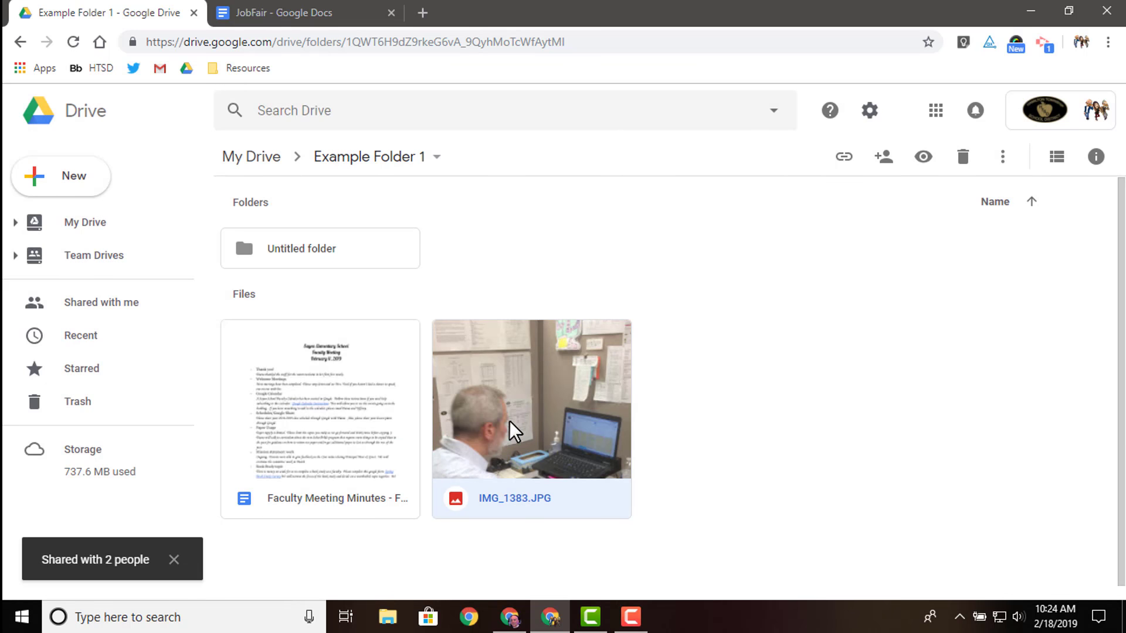
Open sharing for Untitled folder, add two colleagues, review access levels, then cancel the invitations.
left_click(293, 250)
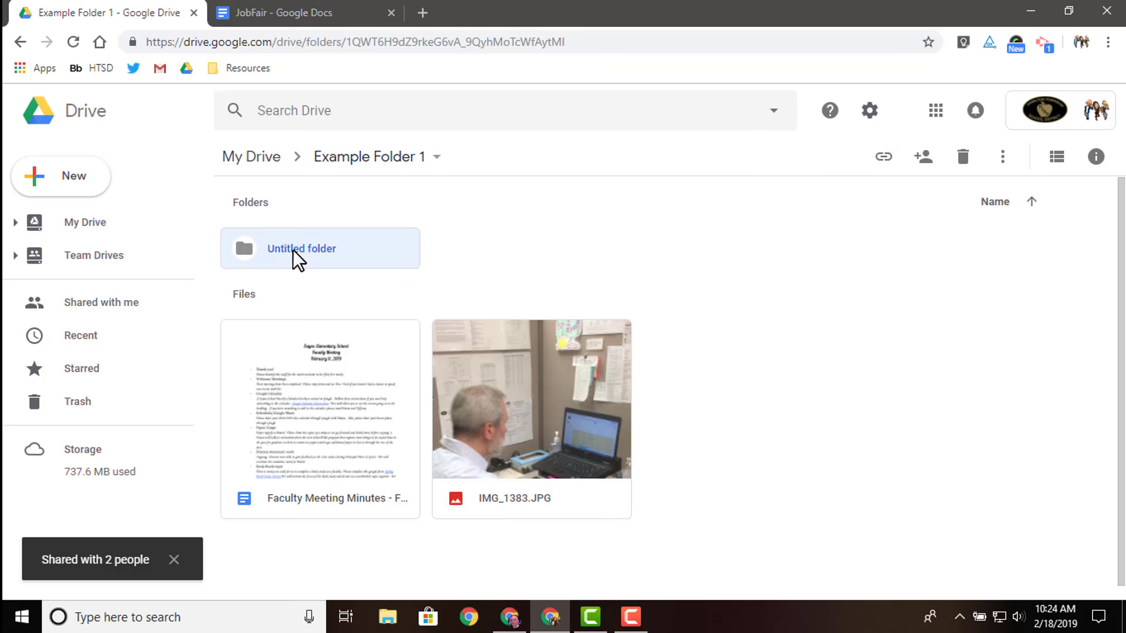
left_click(924, 156)
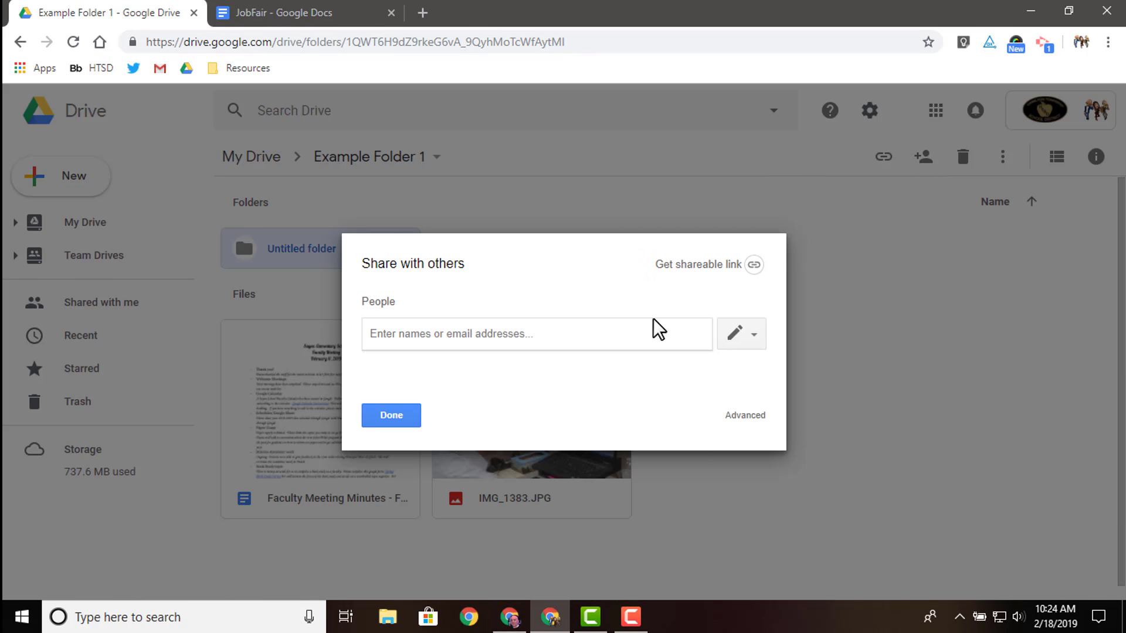
type("cc")
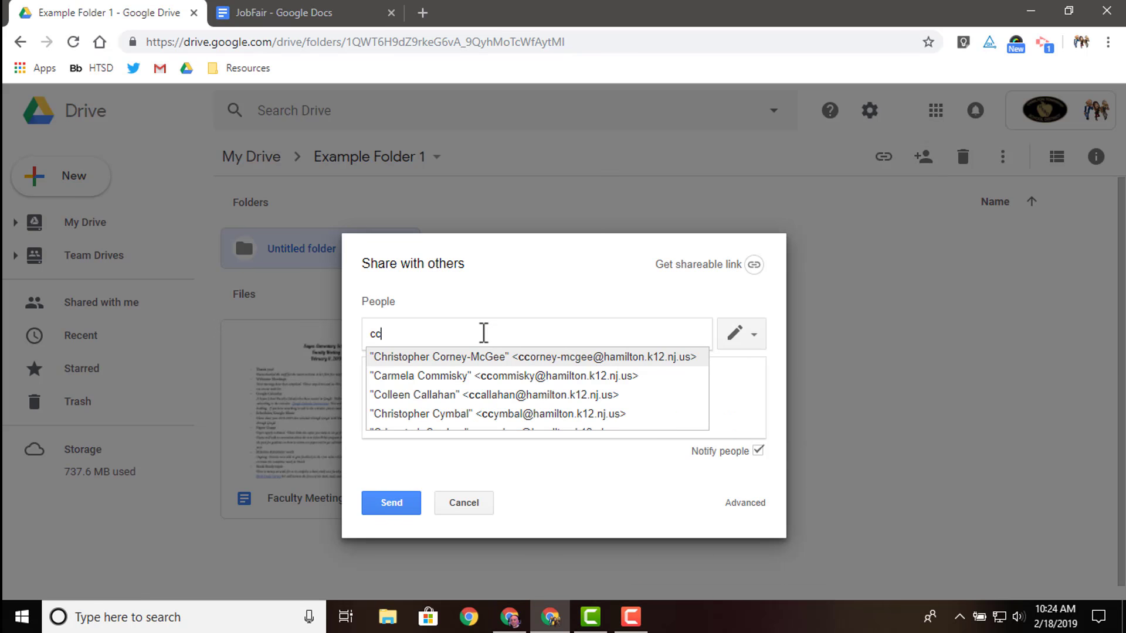
left_click(484, 363)
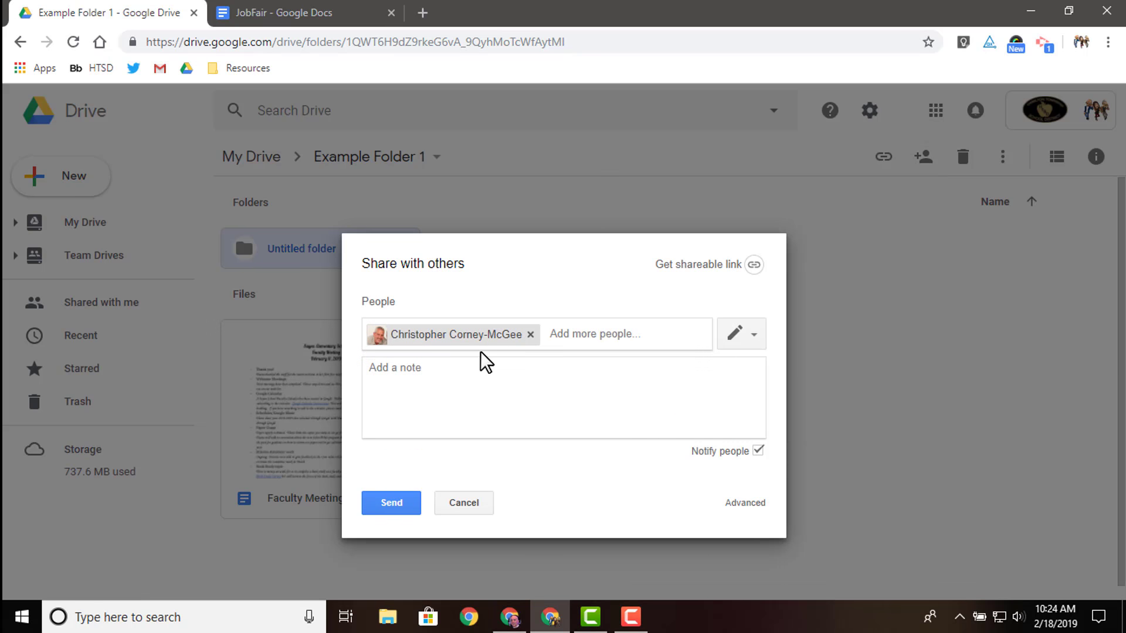
type("jh")
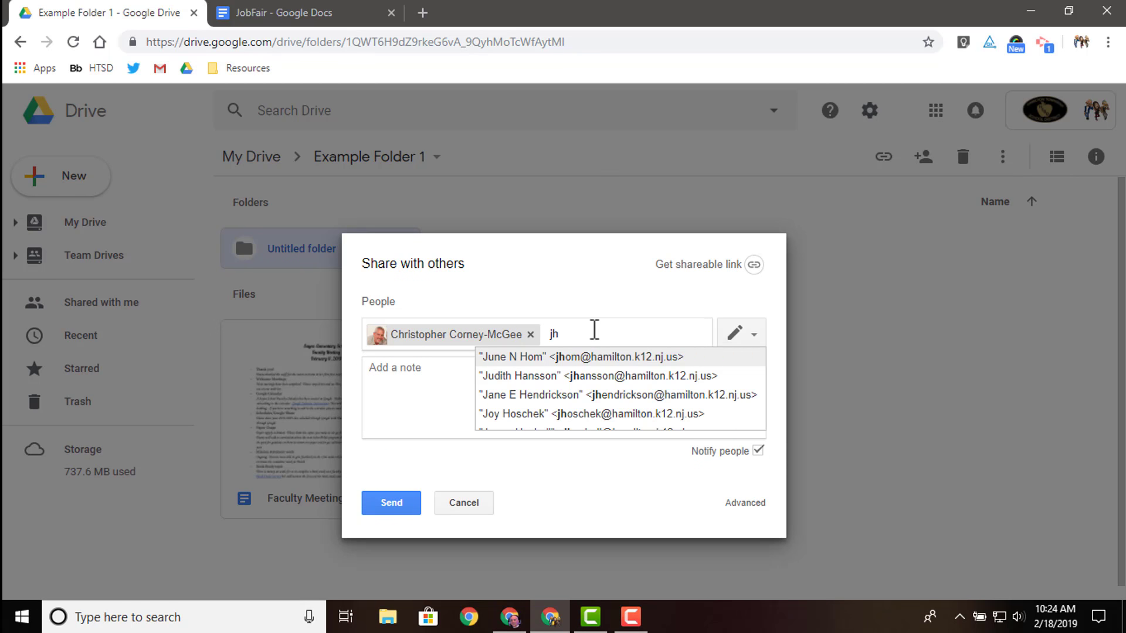
key("BackSpace")
type("v")
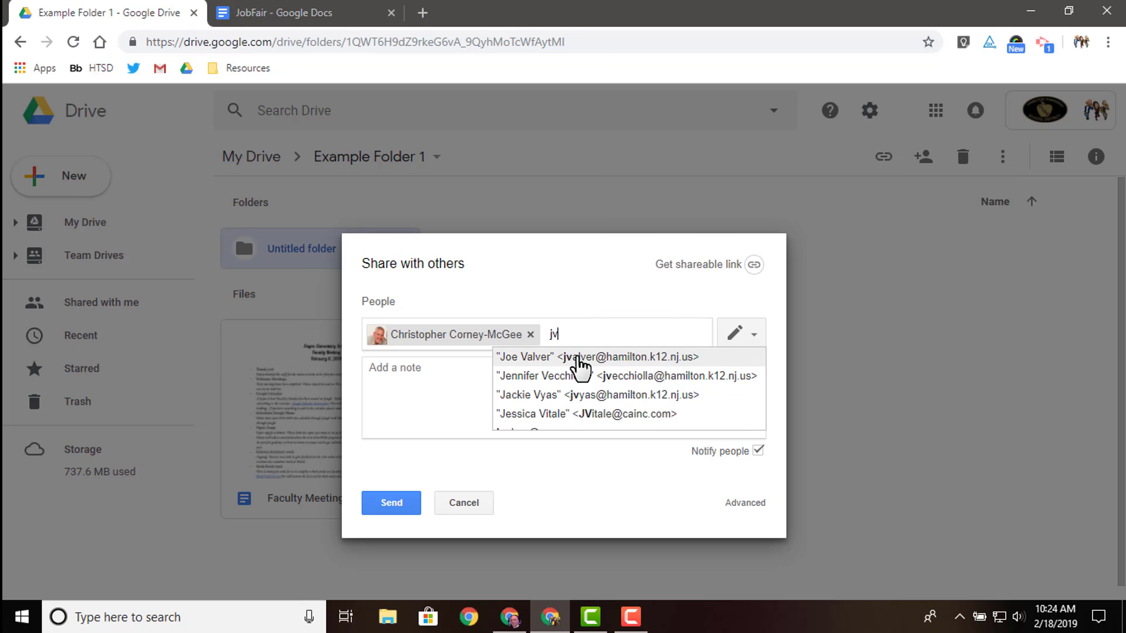
left_click(577, 358)
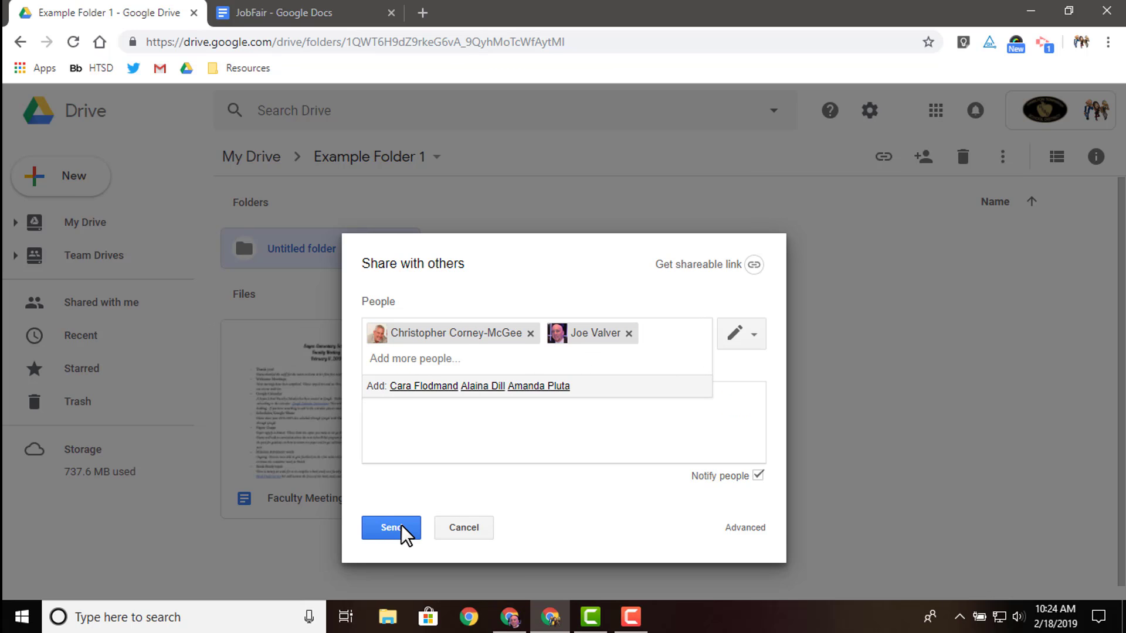
left_click(737, 328)
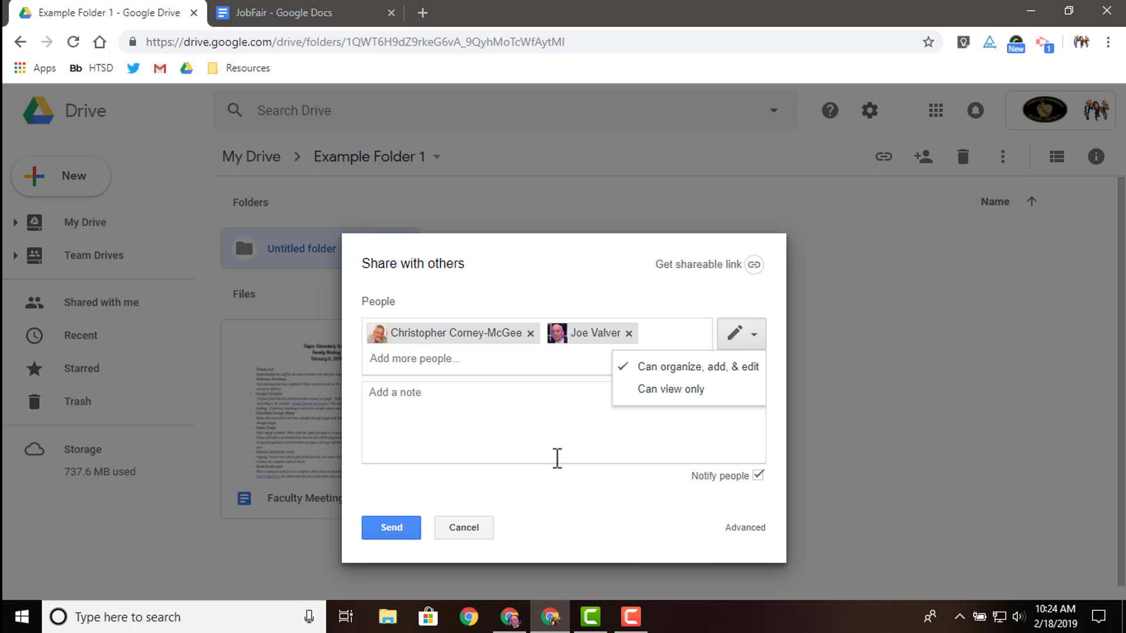
left_click(464, 527)
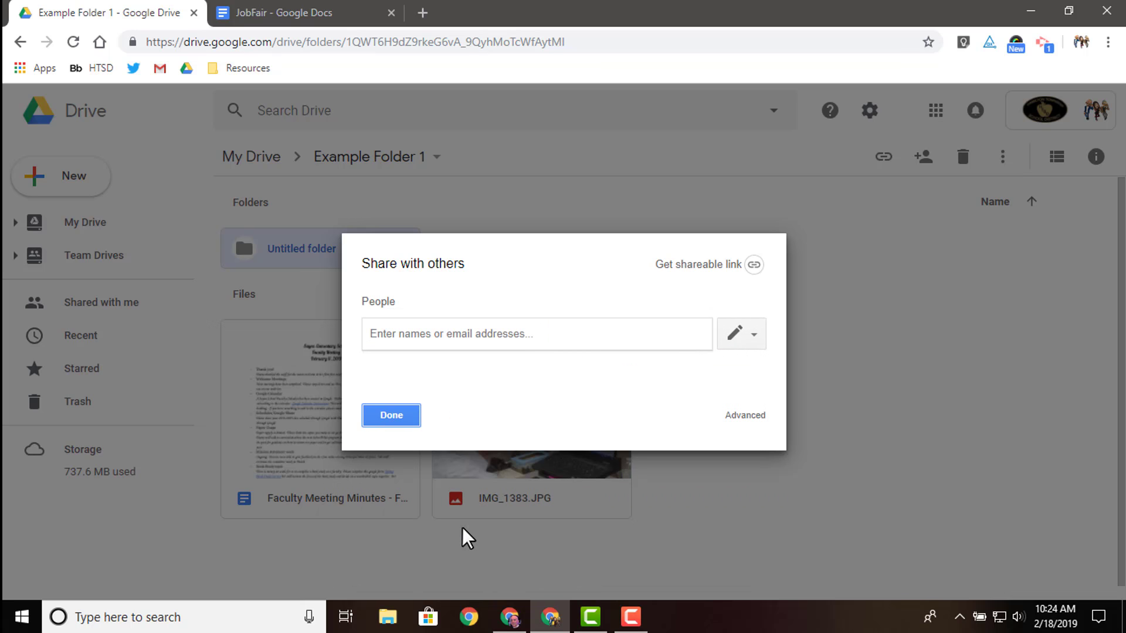
Close the empty Share with others dialog with Done, leaving Untitled folder unshared.
left_click(389, 417)
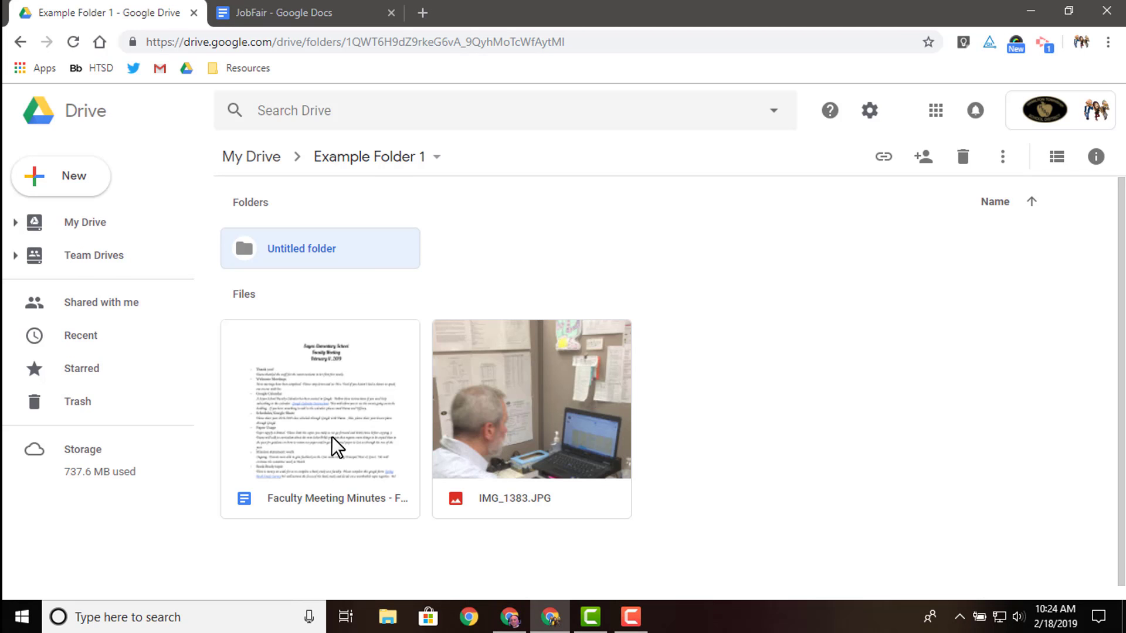